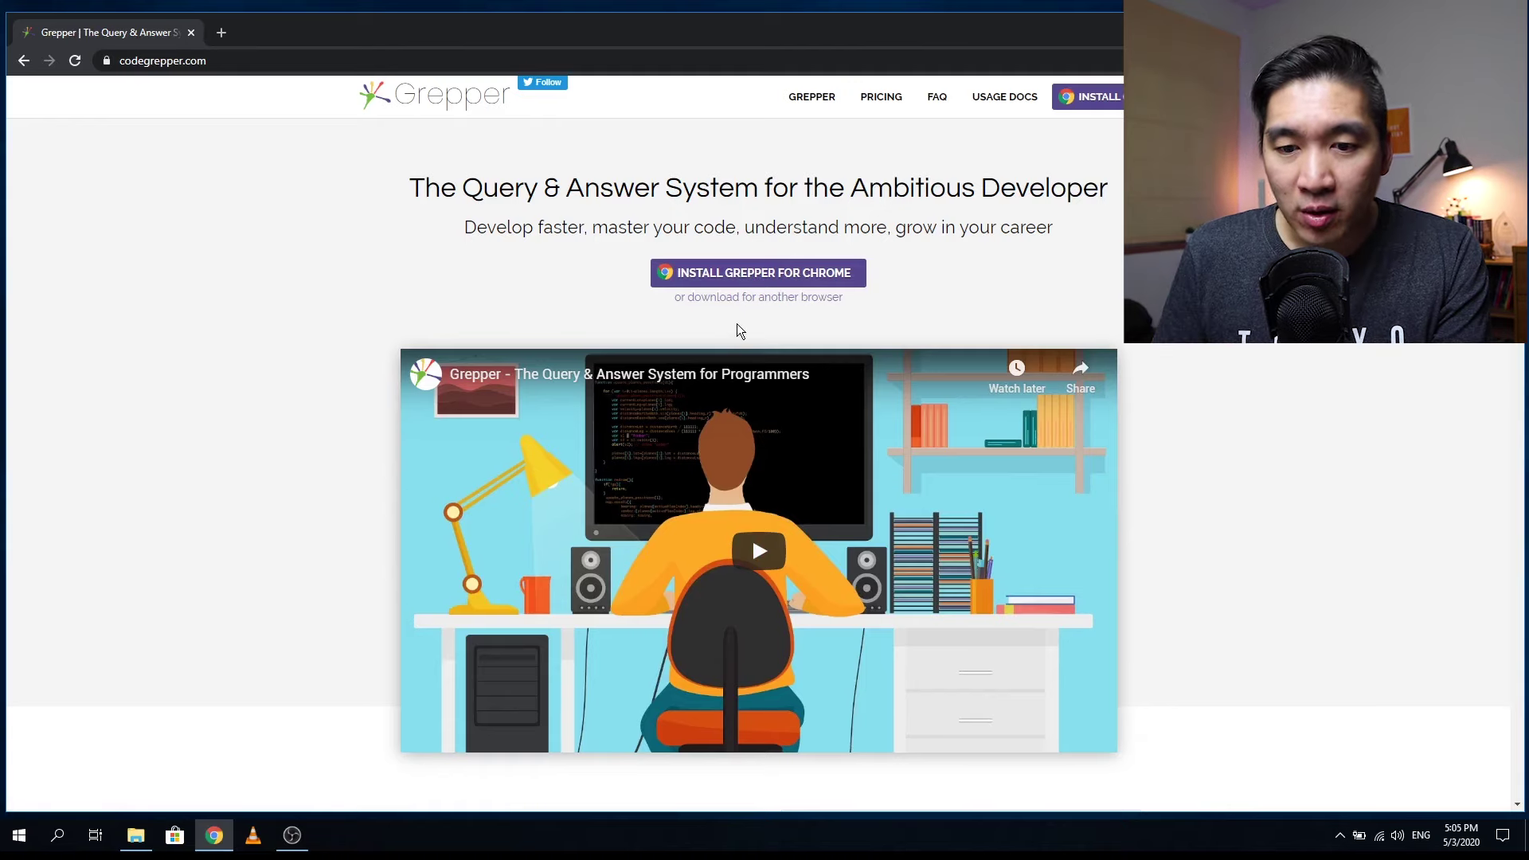
- Leave the Grepper store page, go to google.com and search 'scikit learn decistion tree'
left_click(749, 274)
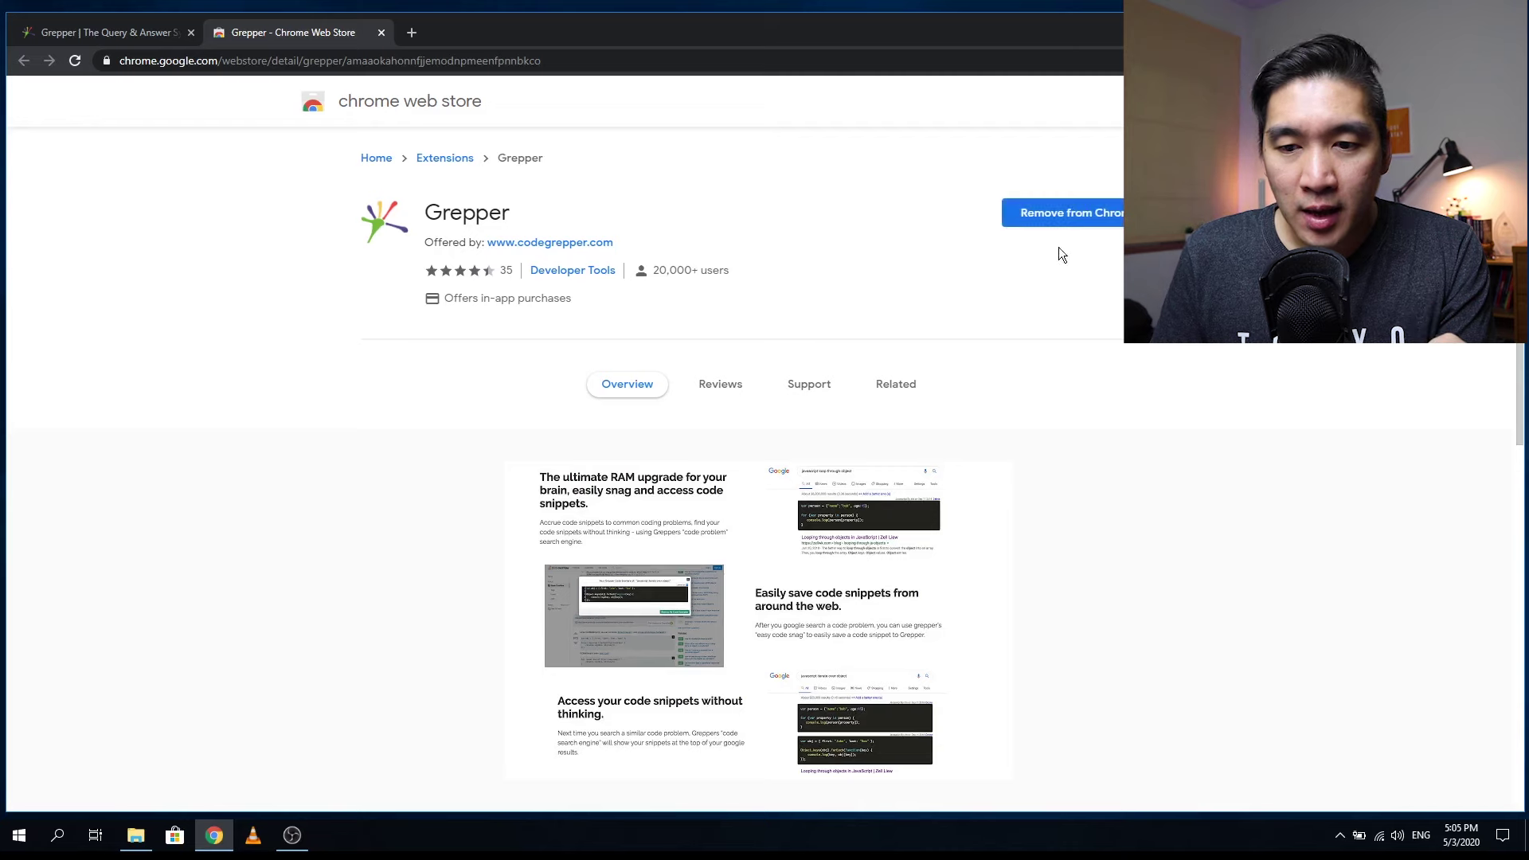
left_click(381, 33)
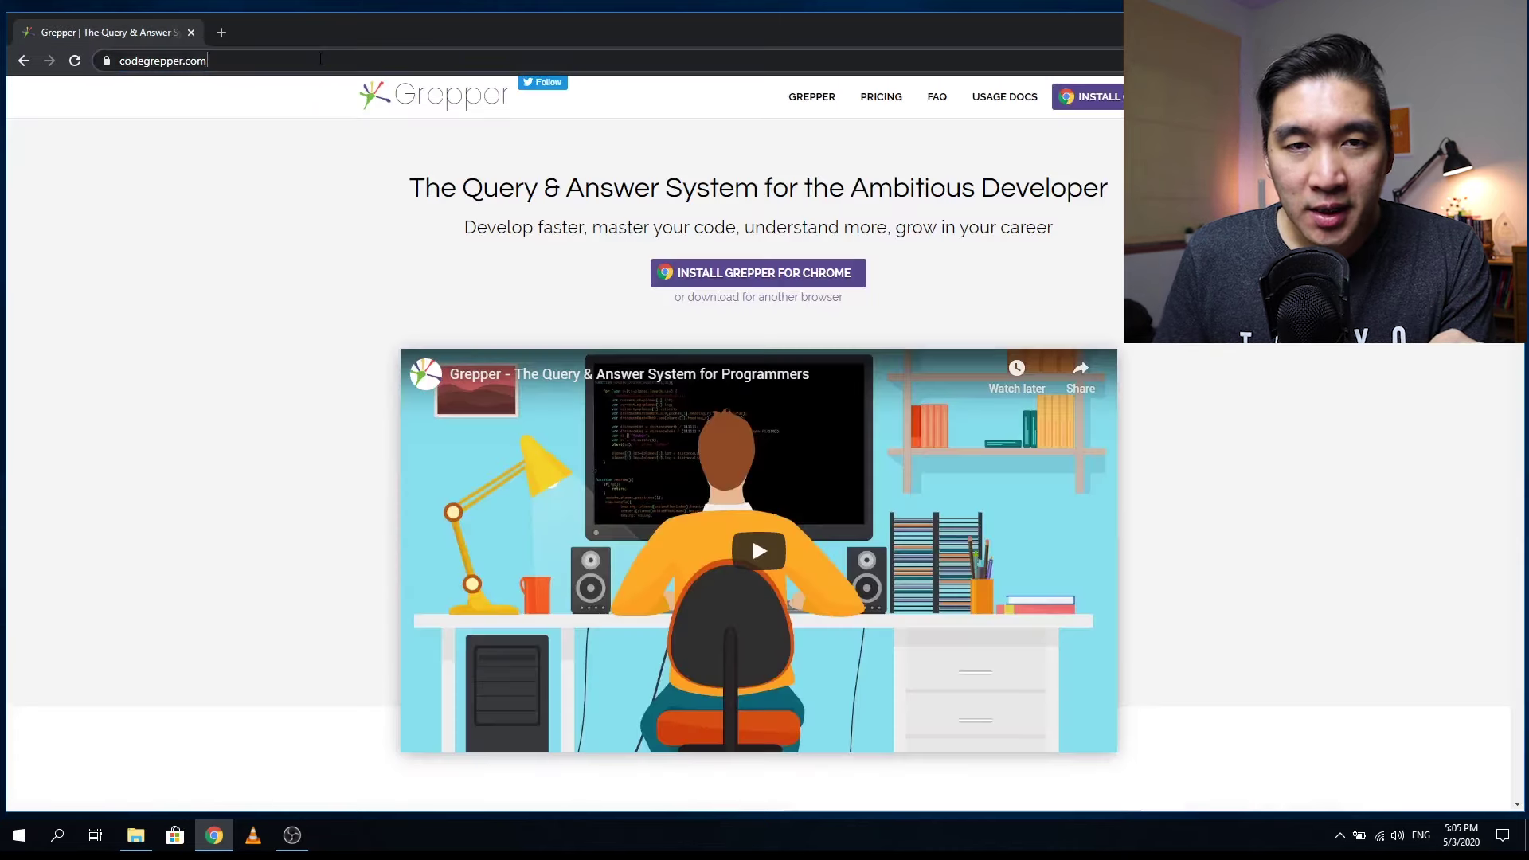
left_click(320, 59)
type("google.com")
key("Return")
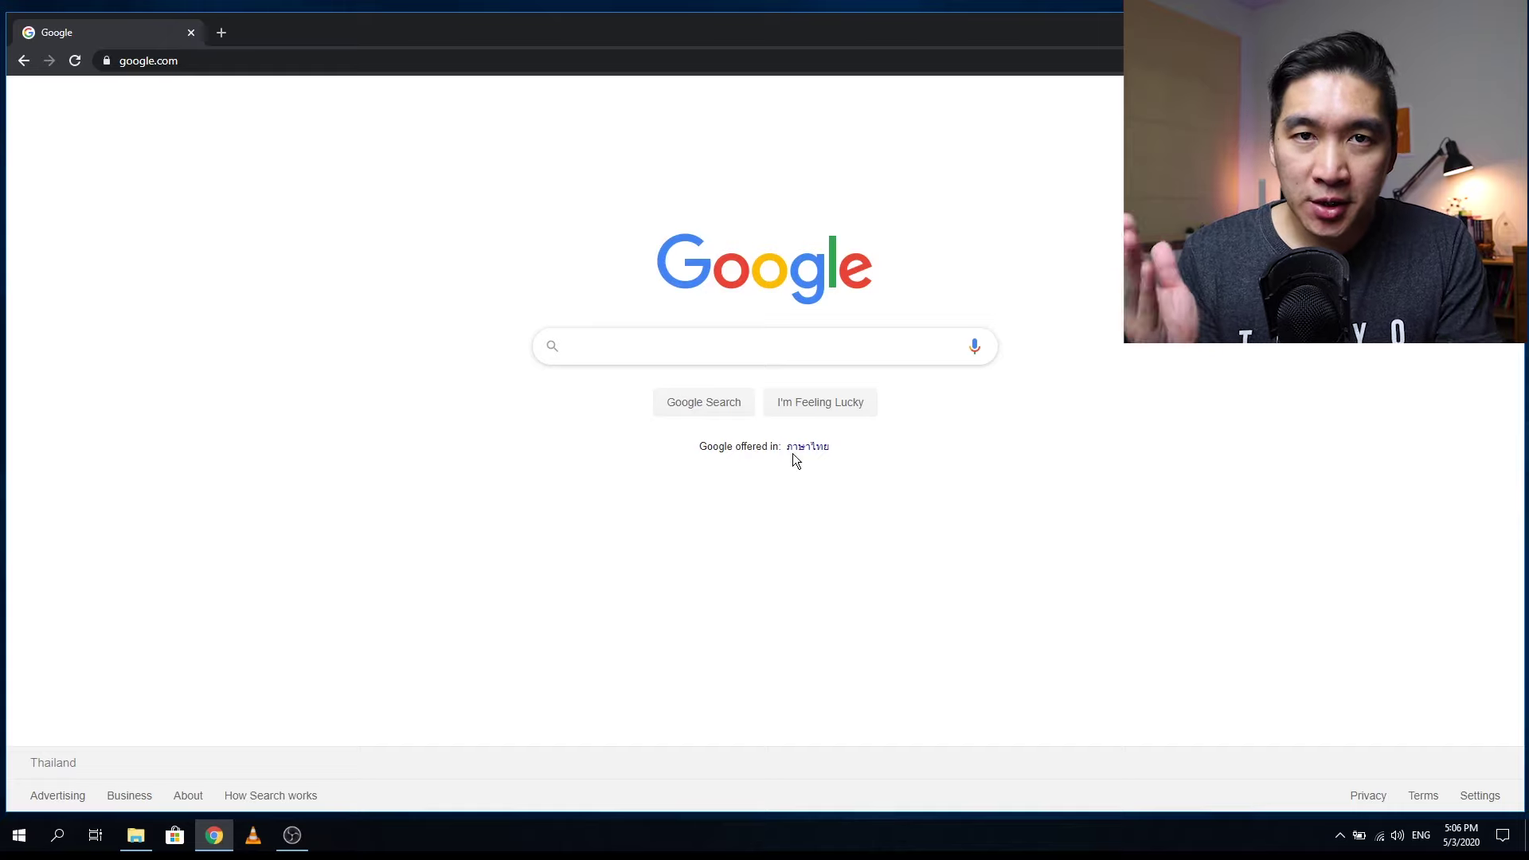
type("scikit learn ")
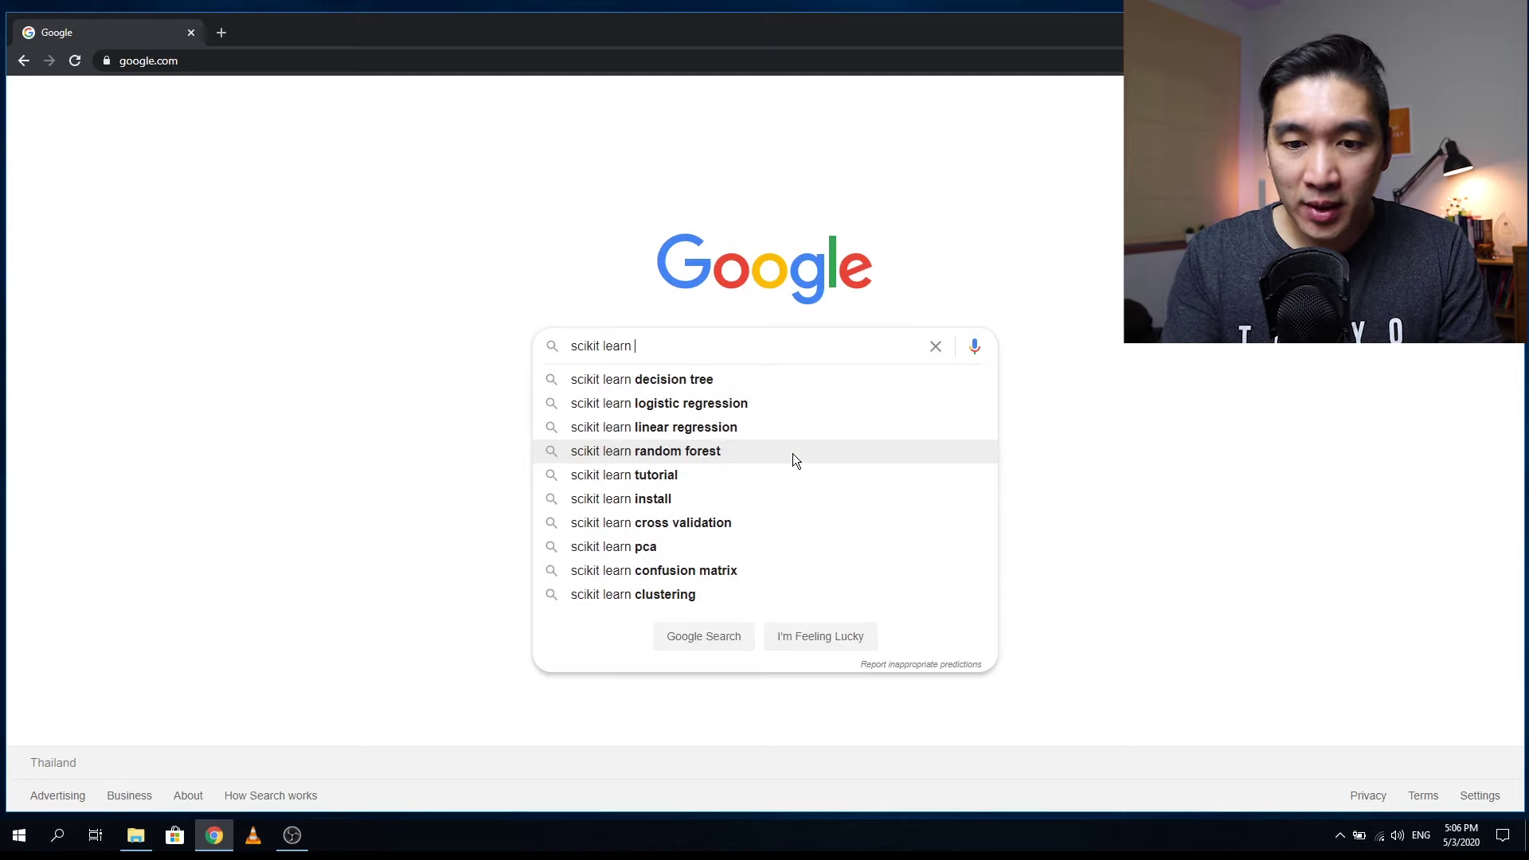
type("d")
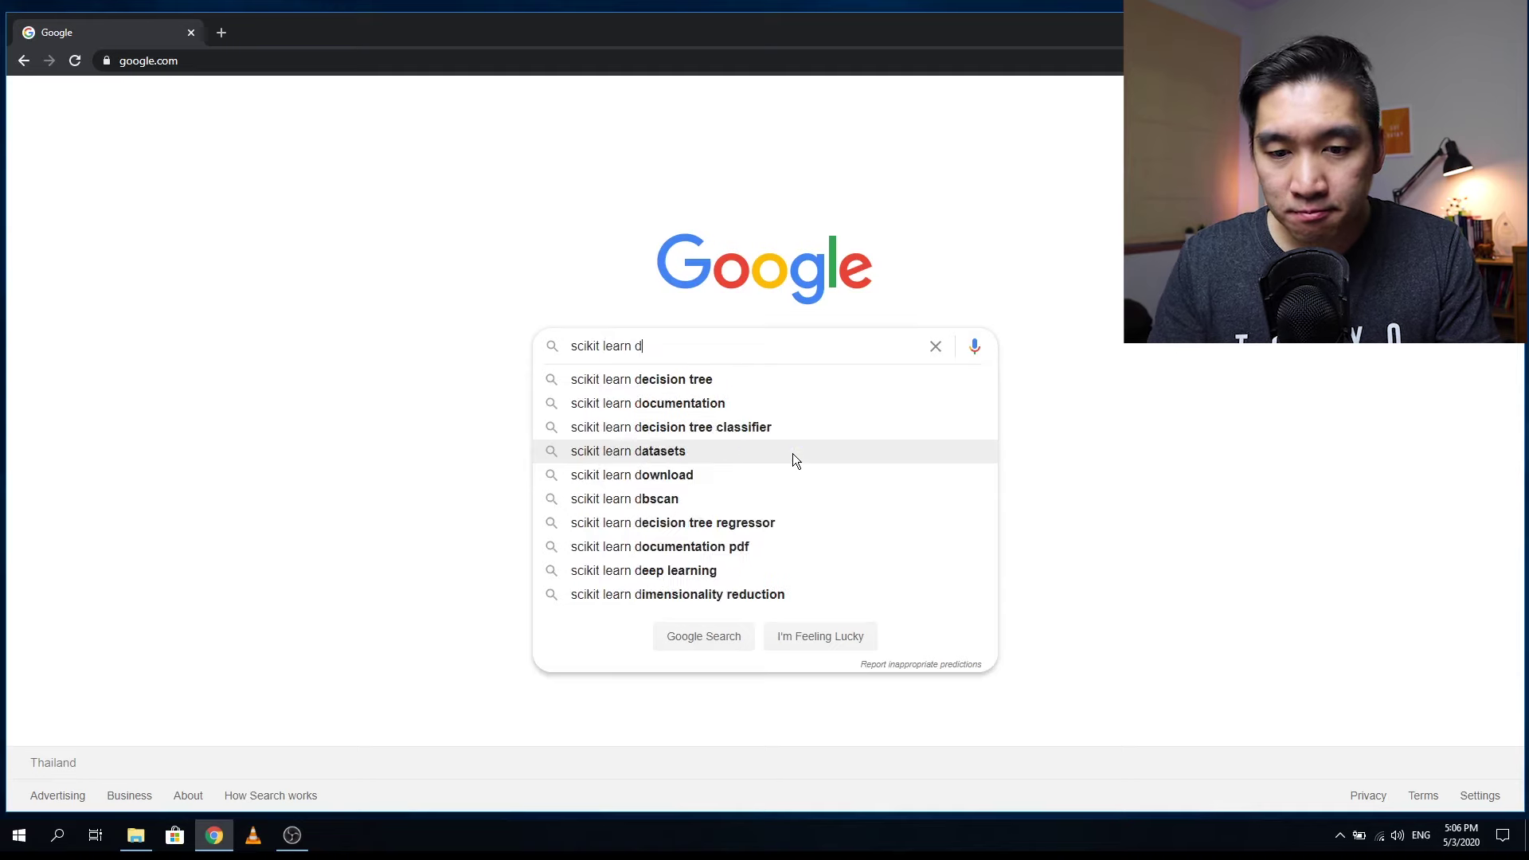
type("ecistion tree")
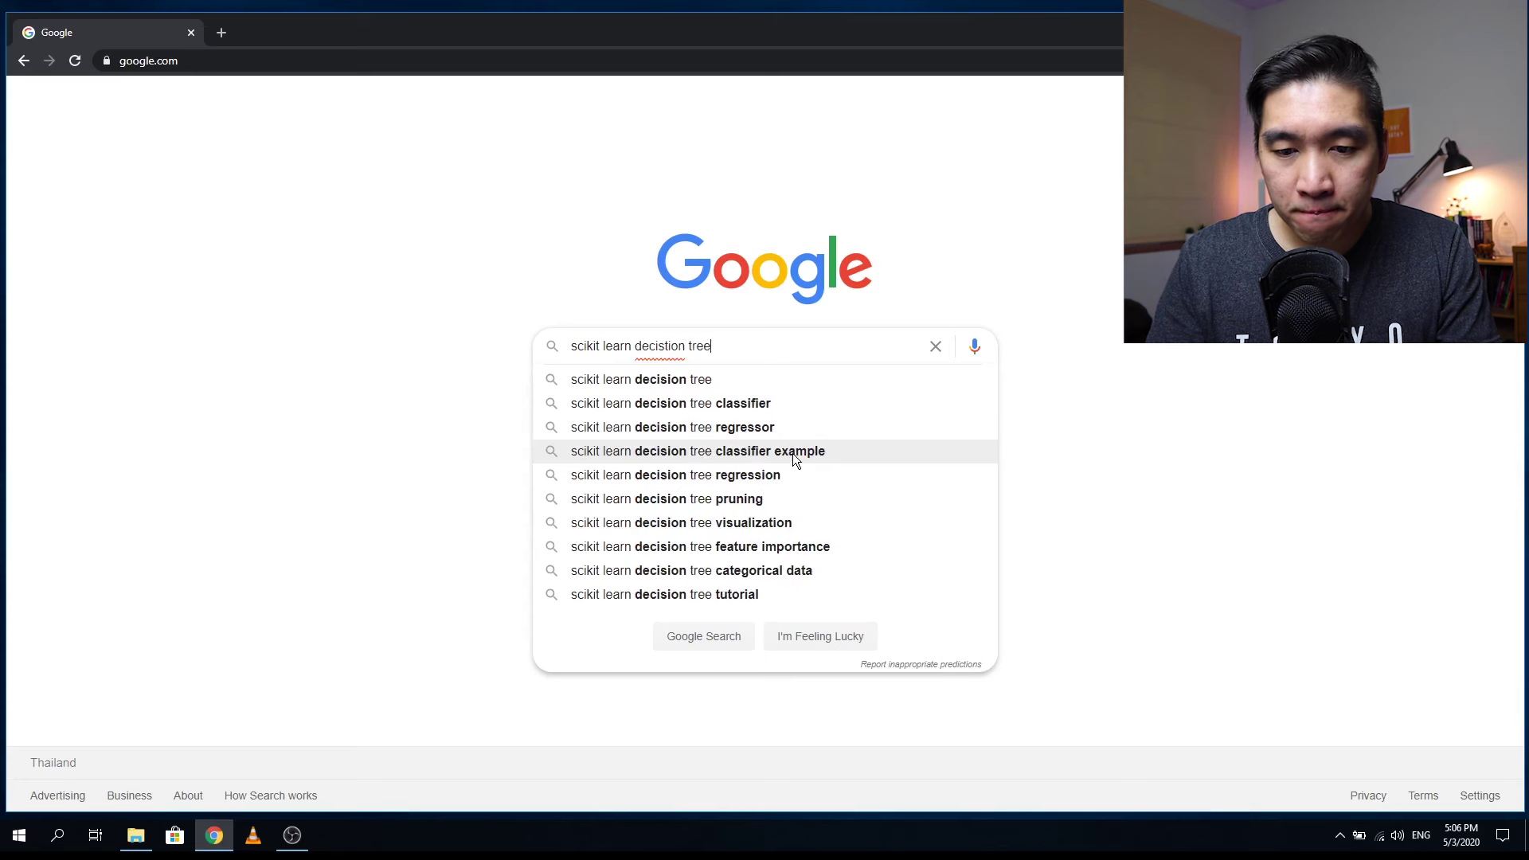
key("Return")
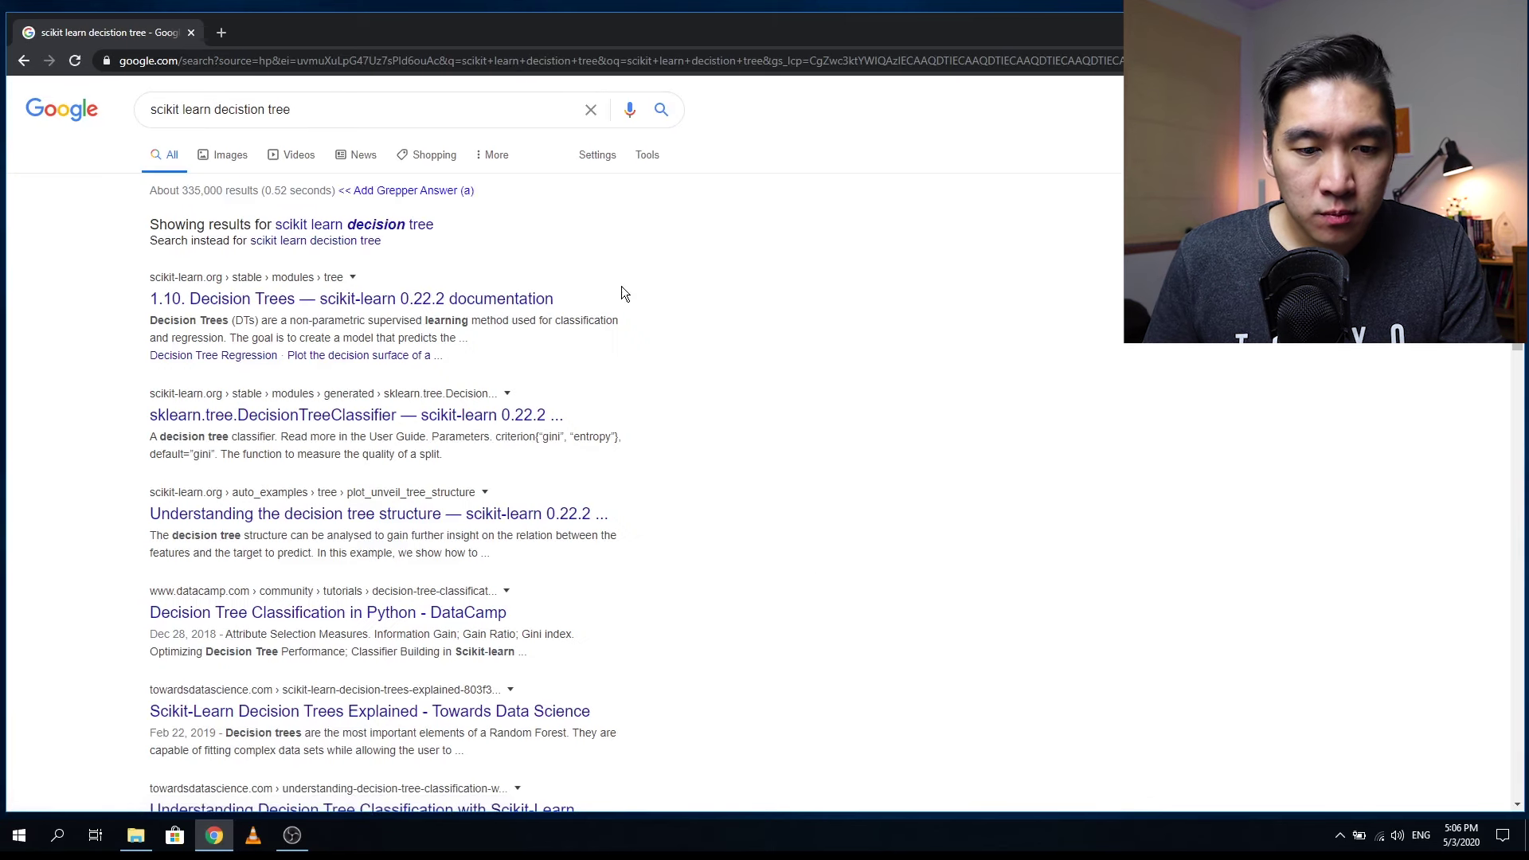
- Open the '1.10. Decision Trees' result and scroll to the 1.10.1 Classification examples
left_click(251, 303)
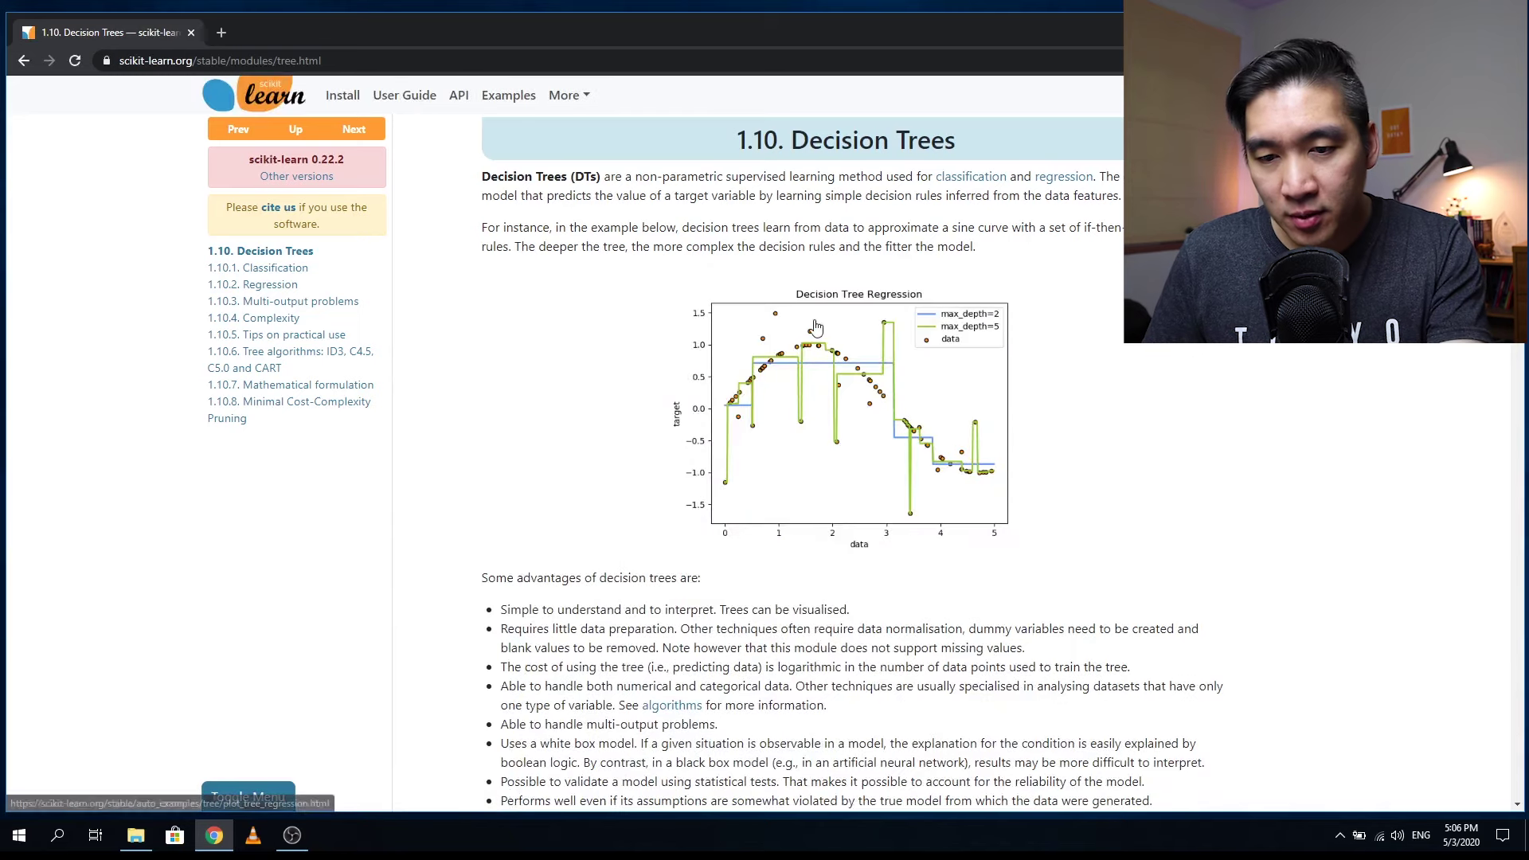
scroll(1059, 523, "down", 4)
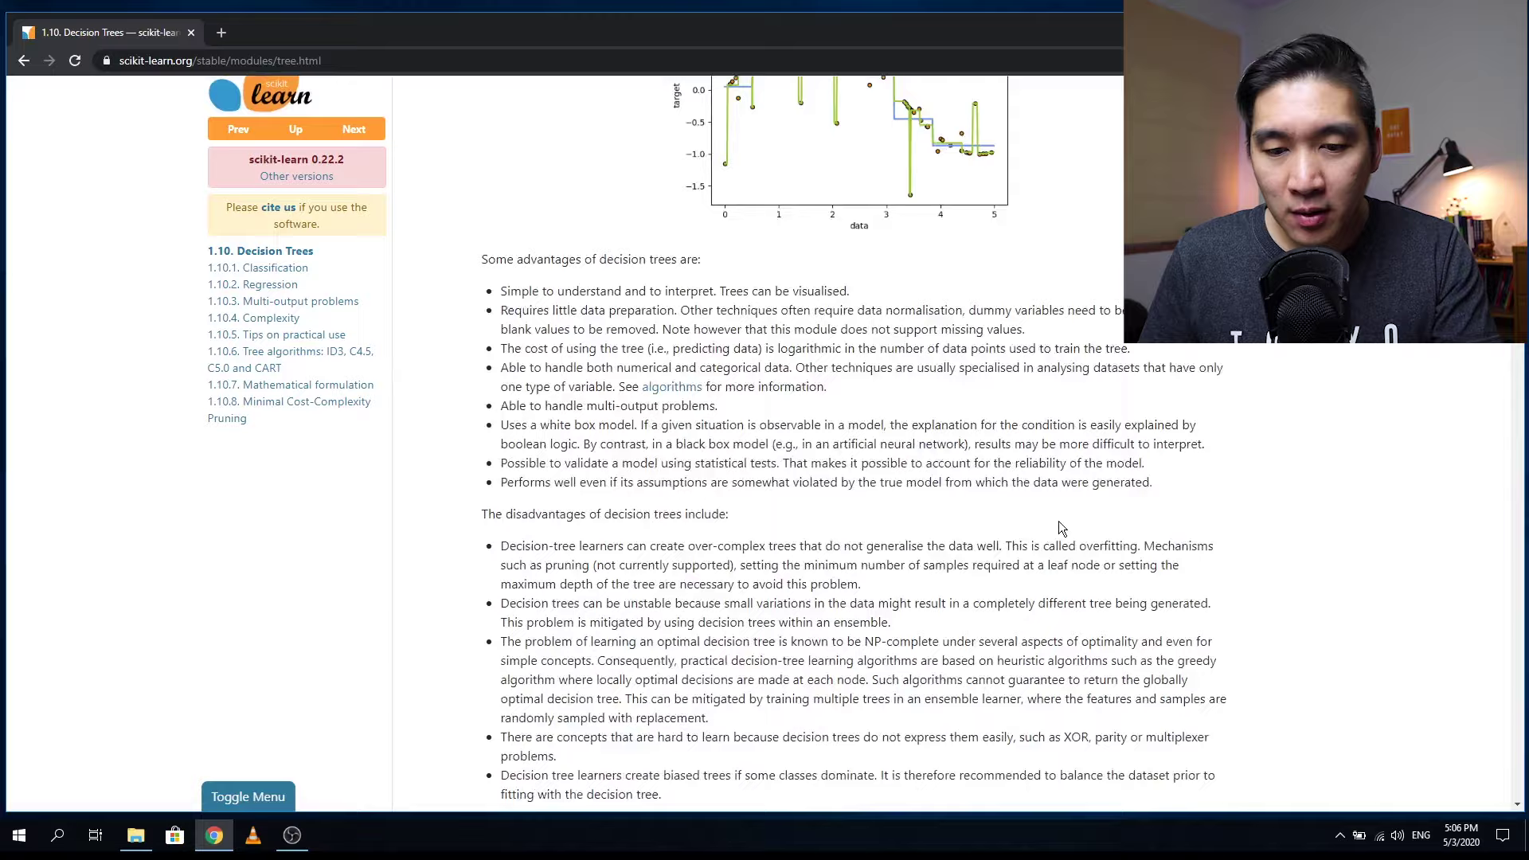
scroll(1059, 521, "down", 10)
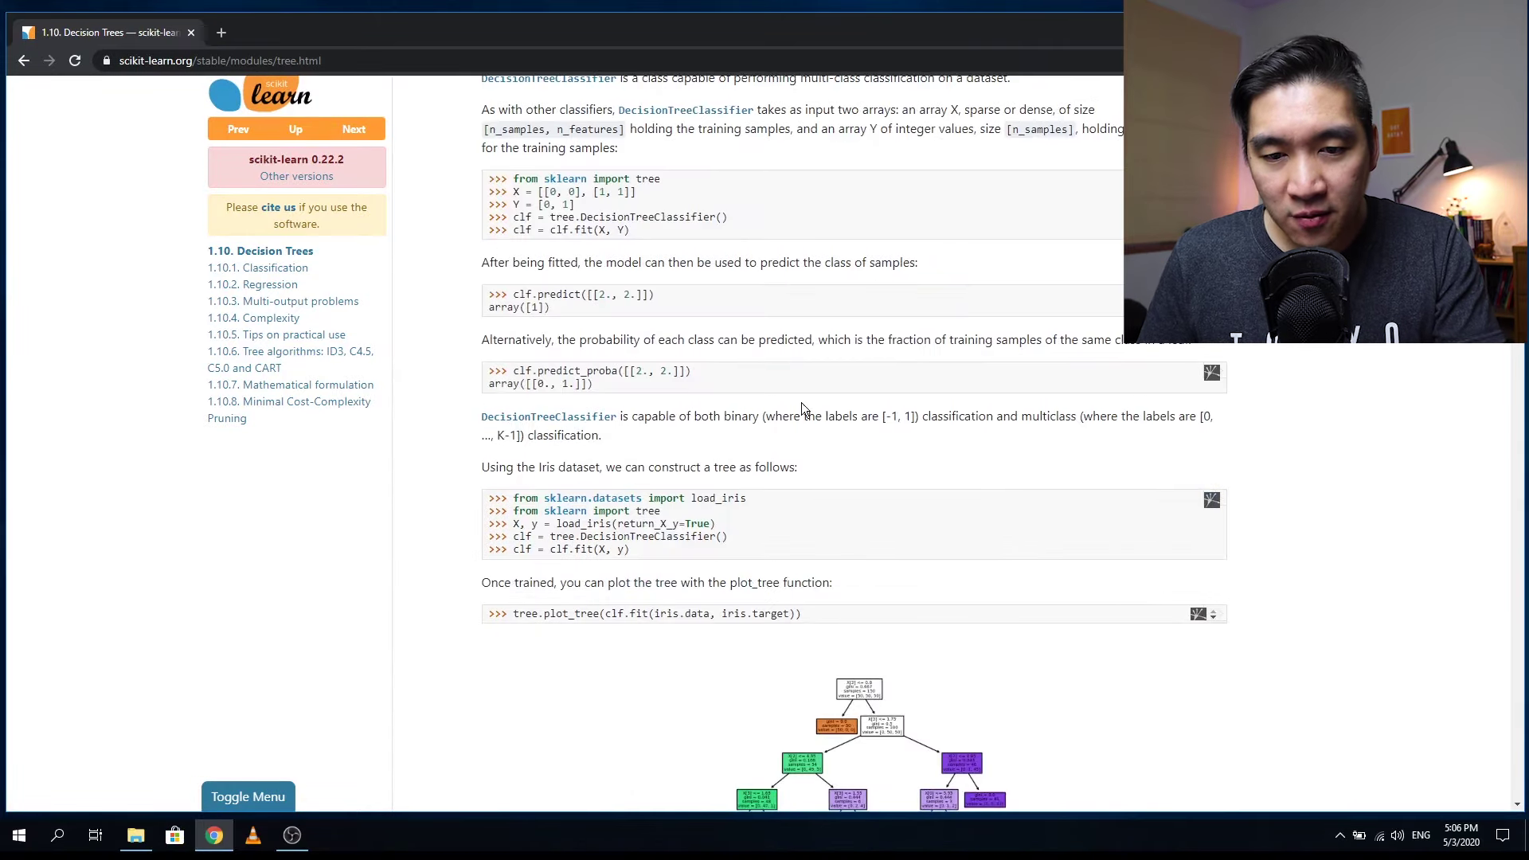
scroll(799, 365, "up", 1)
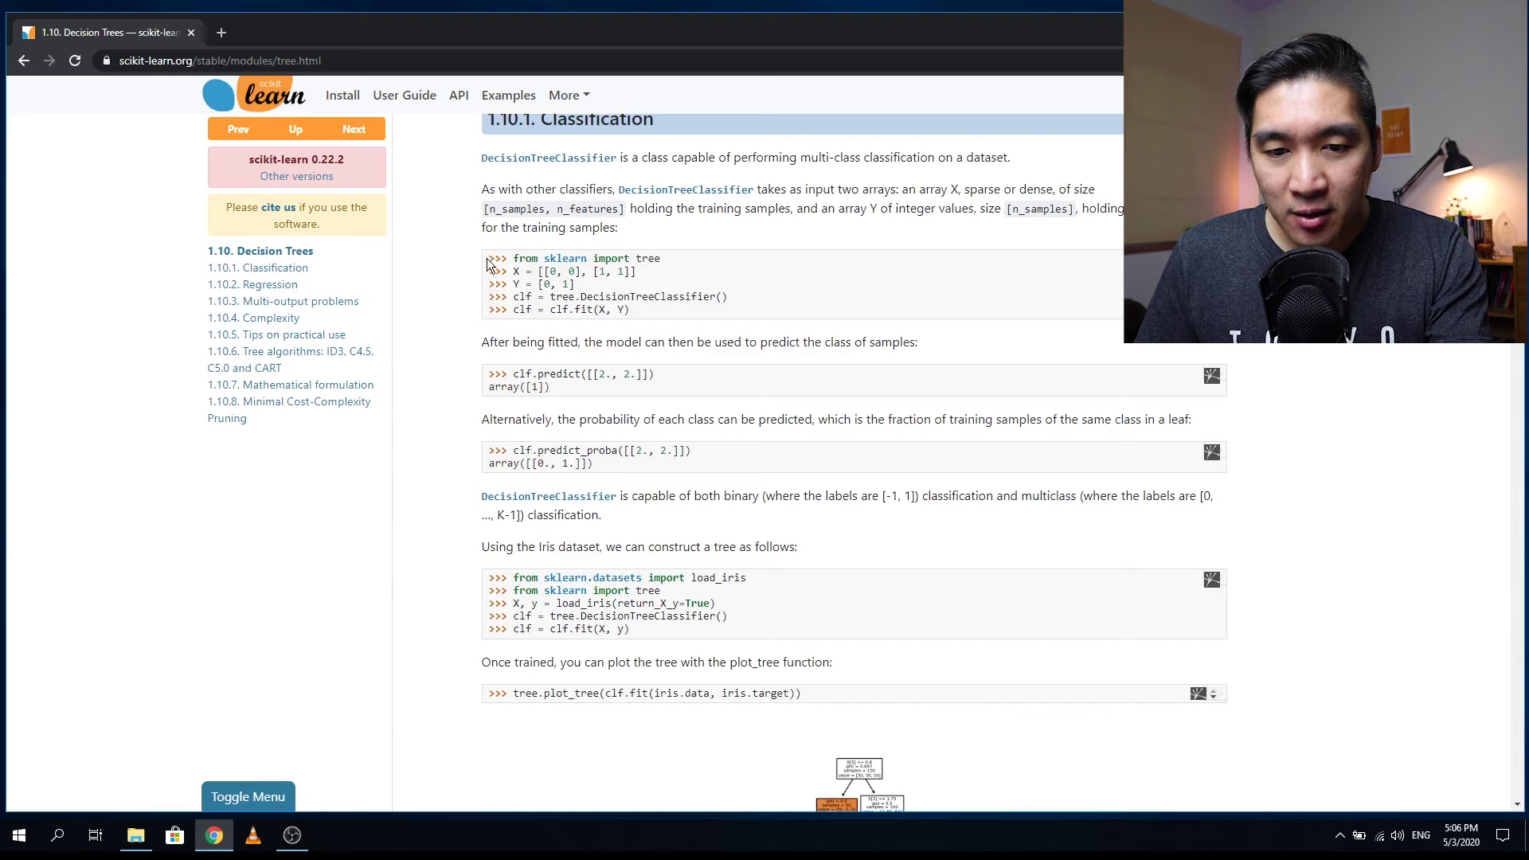
- Hide the >>> prompts on the first DecisionTreeClassifier example and select its five code lines
left_click_drag(490, 262, 508, 260)
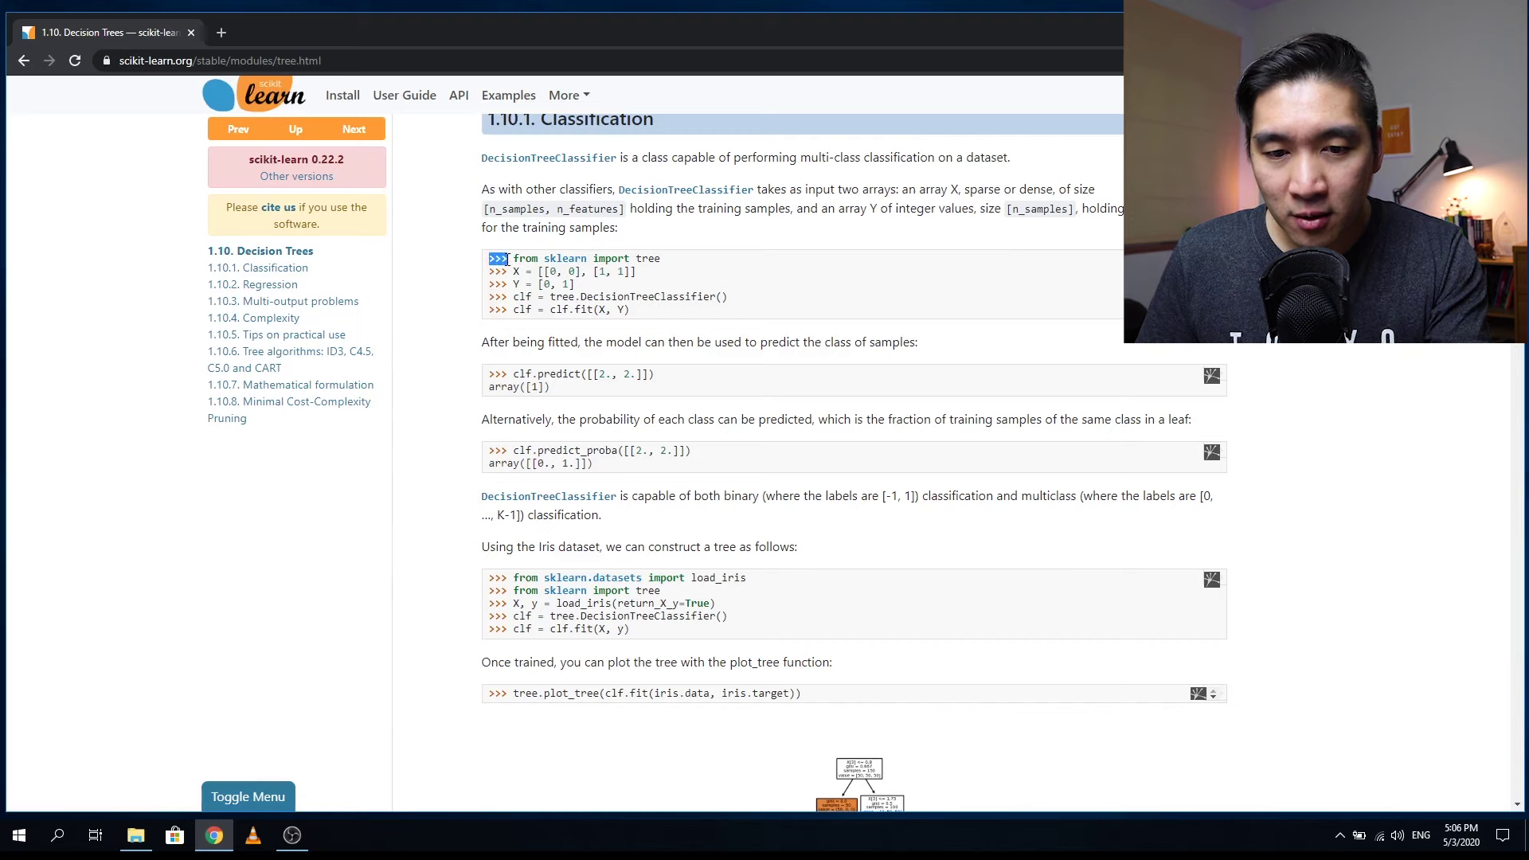
left_click(507, 260)
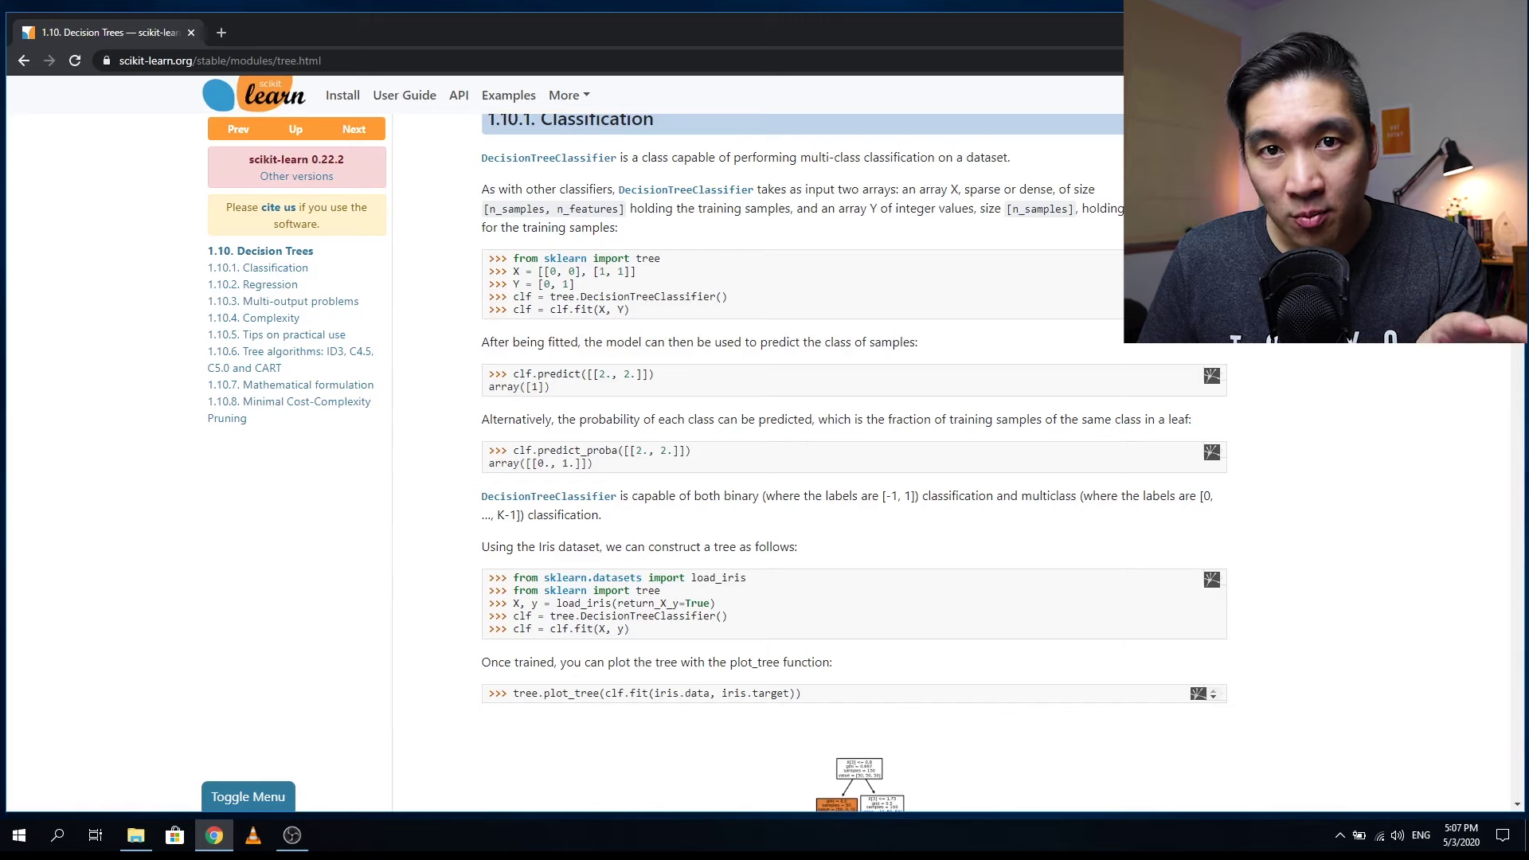
left_click(1212, 262)
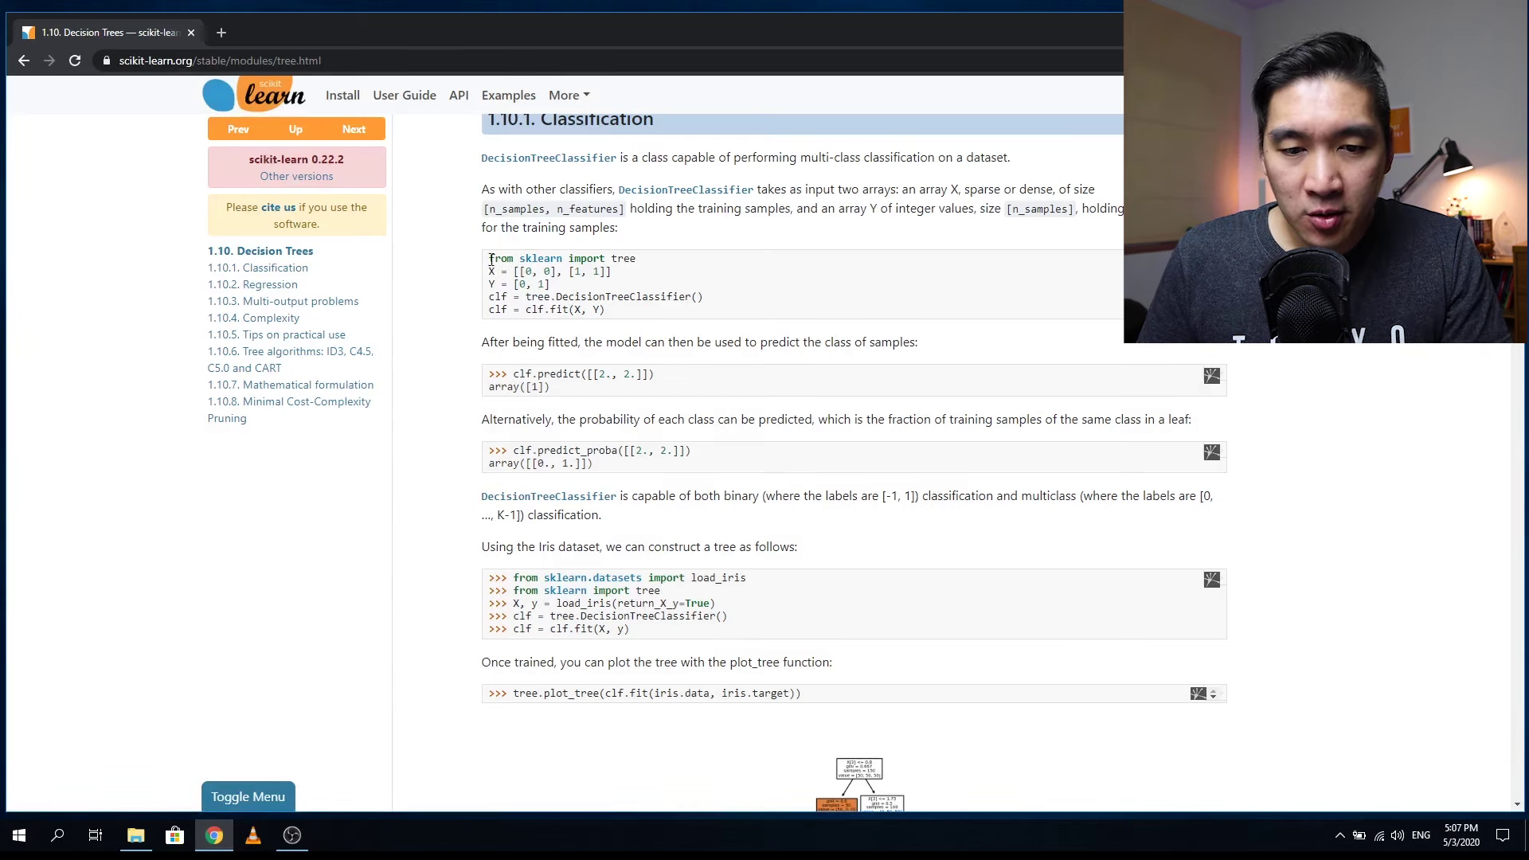
left_click_drag(491, 260, 628, 315)
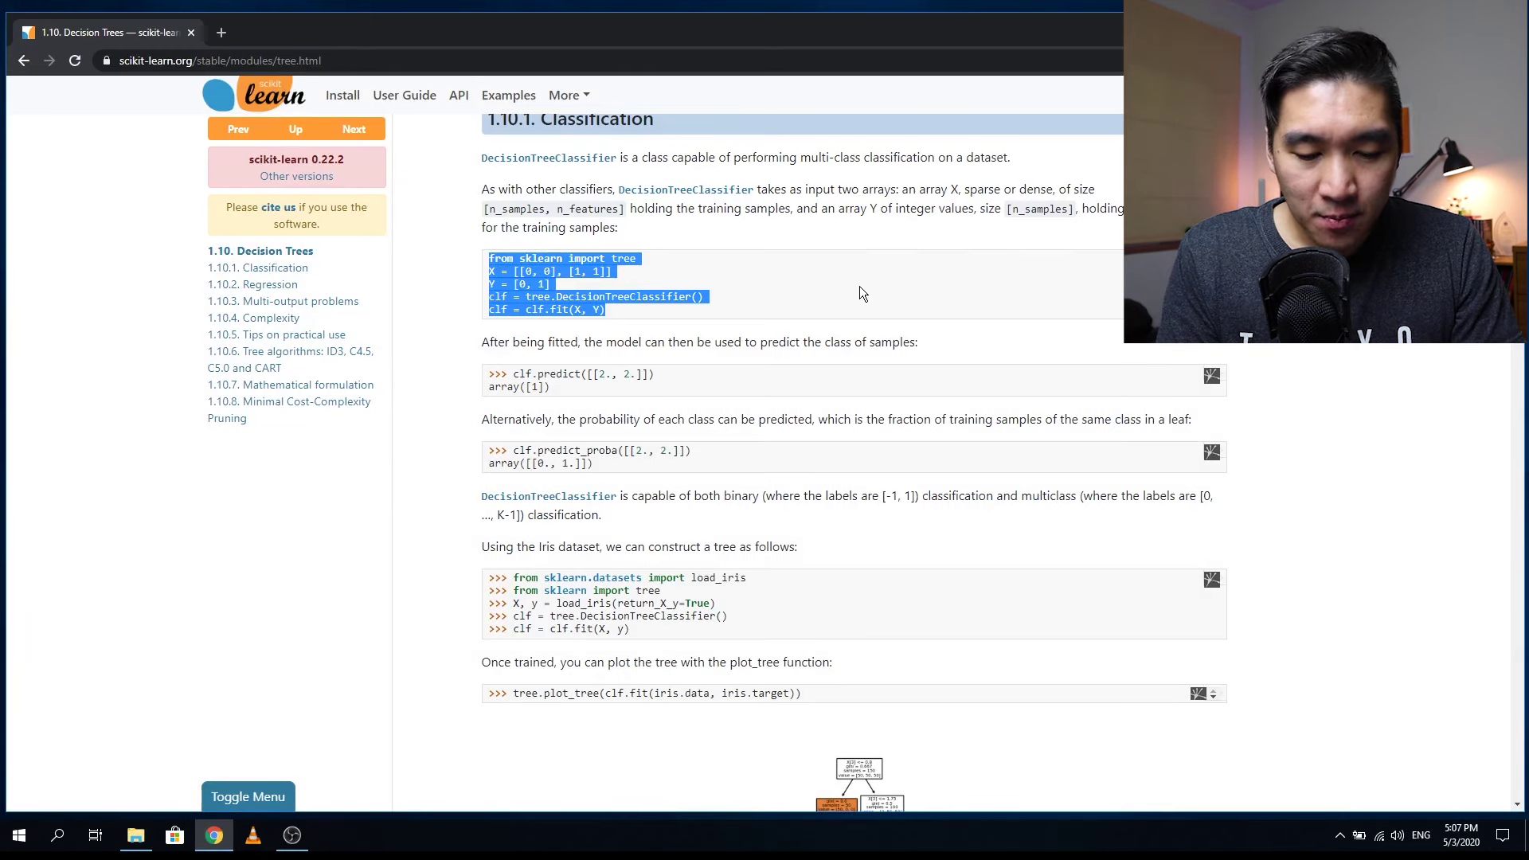
- Snag the selected DecisionTreeClassifier code with Ctrl+Shift+G and save it as a Grepper answer
key("ctrl+shift+g")
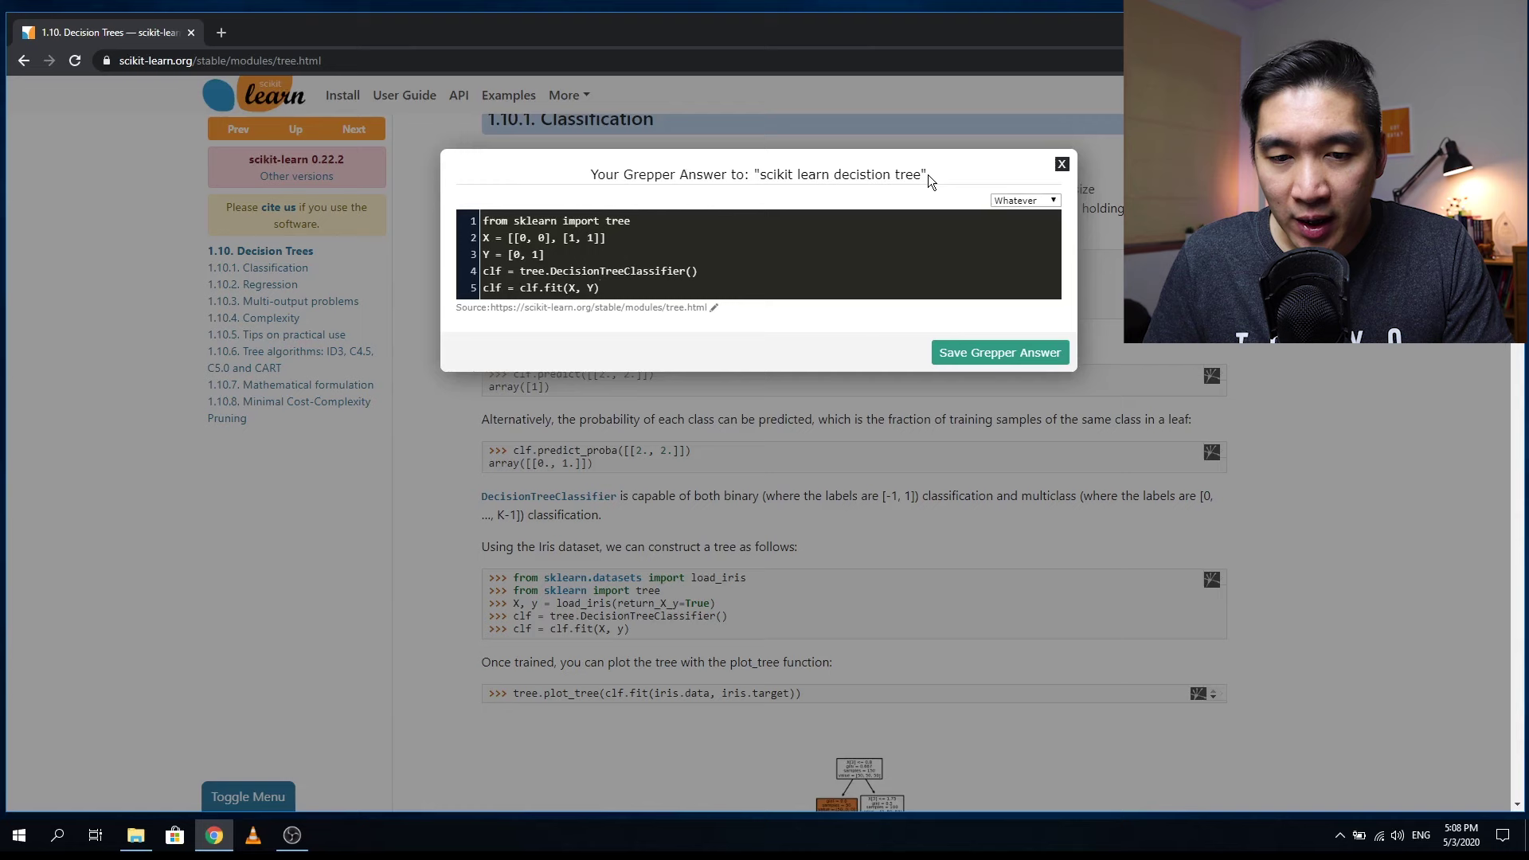
left_click_drag(520, 238, 600, 287)
key("ctrl+a")
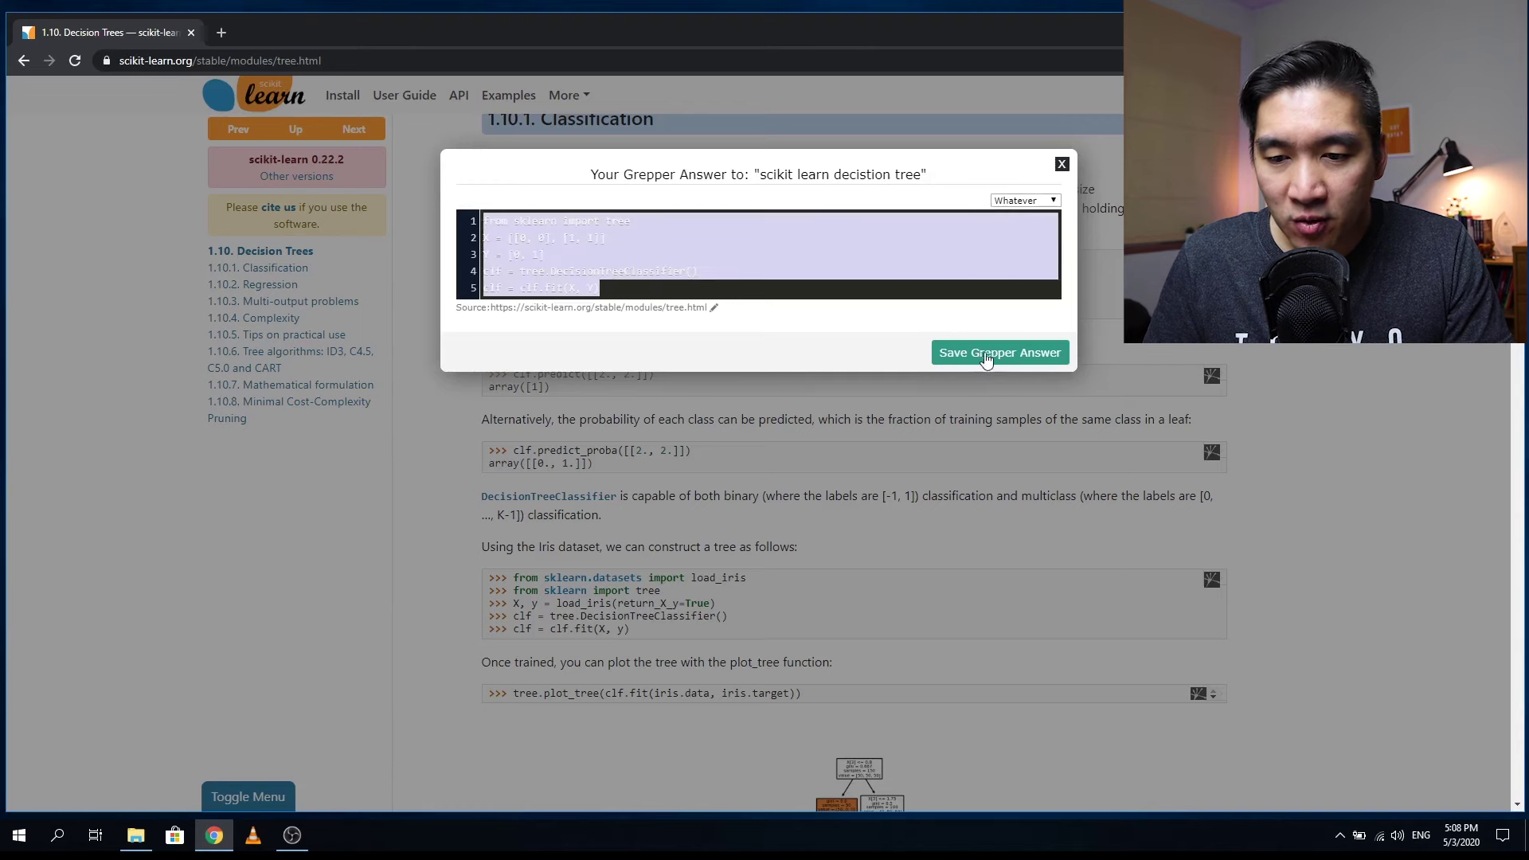
left_click(987, 353)
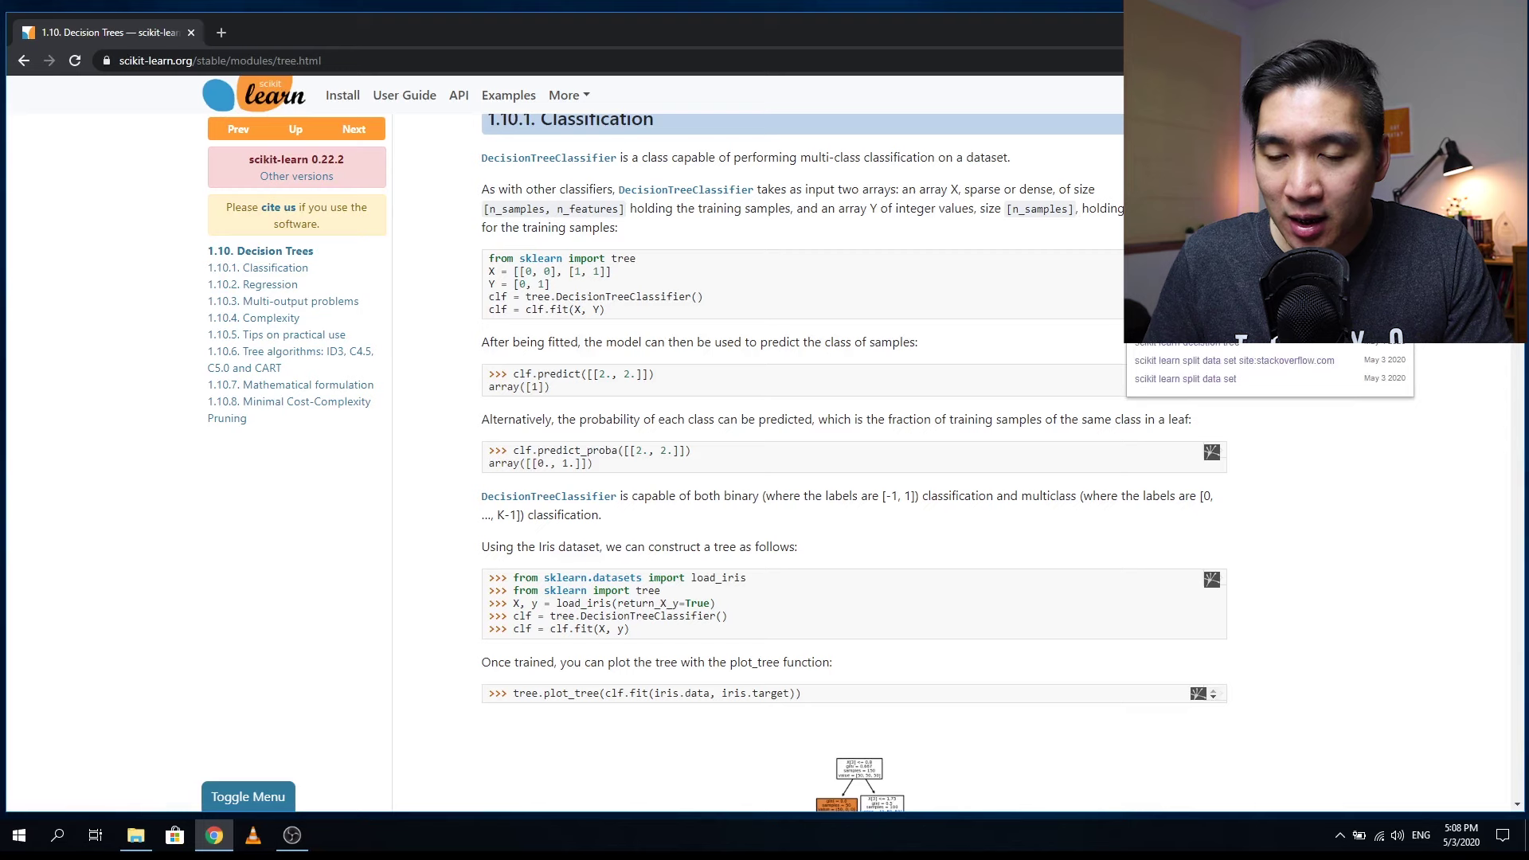
- In My Answers, set the first answer's language to Python and save the edit
left_click(1266, 386)
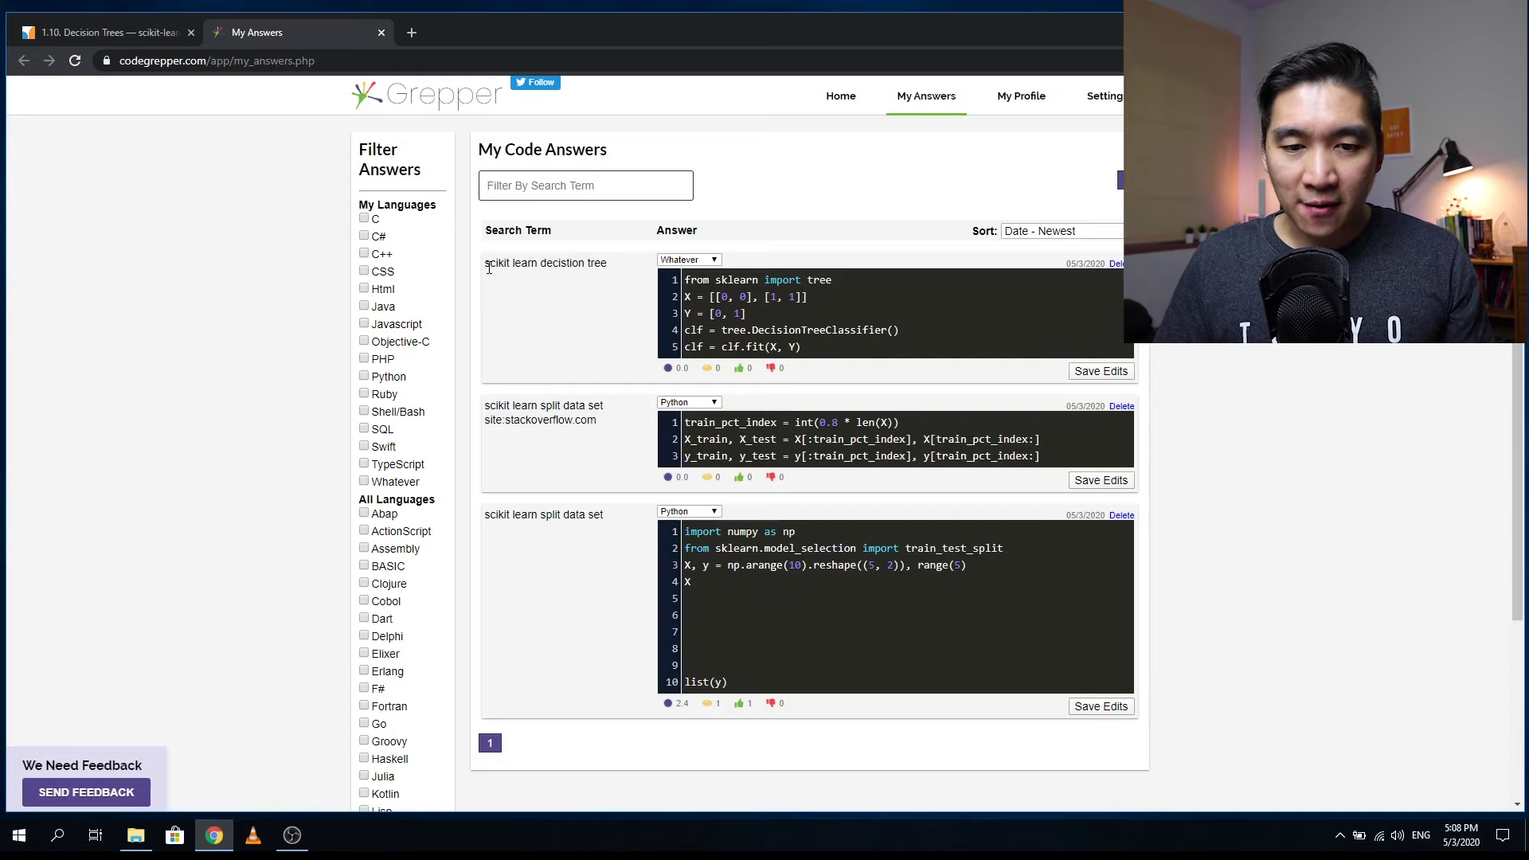
left_click_drag(484, 263, 745, 241)
left_click(982, 257)
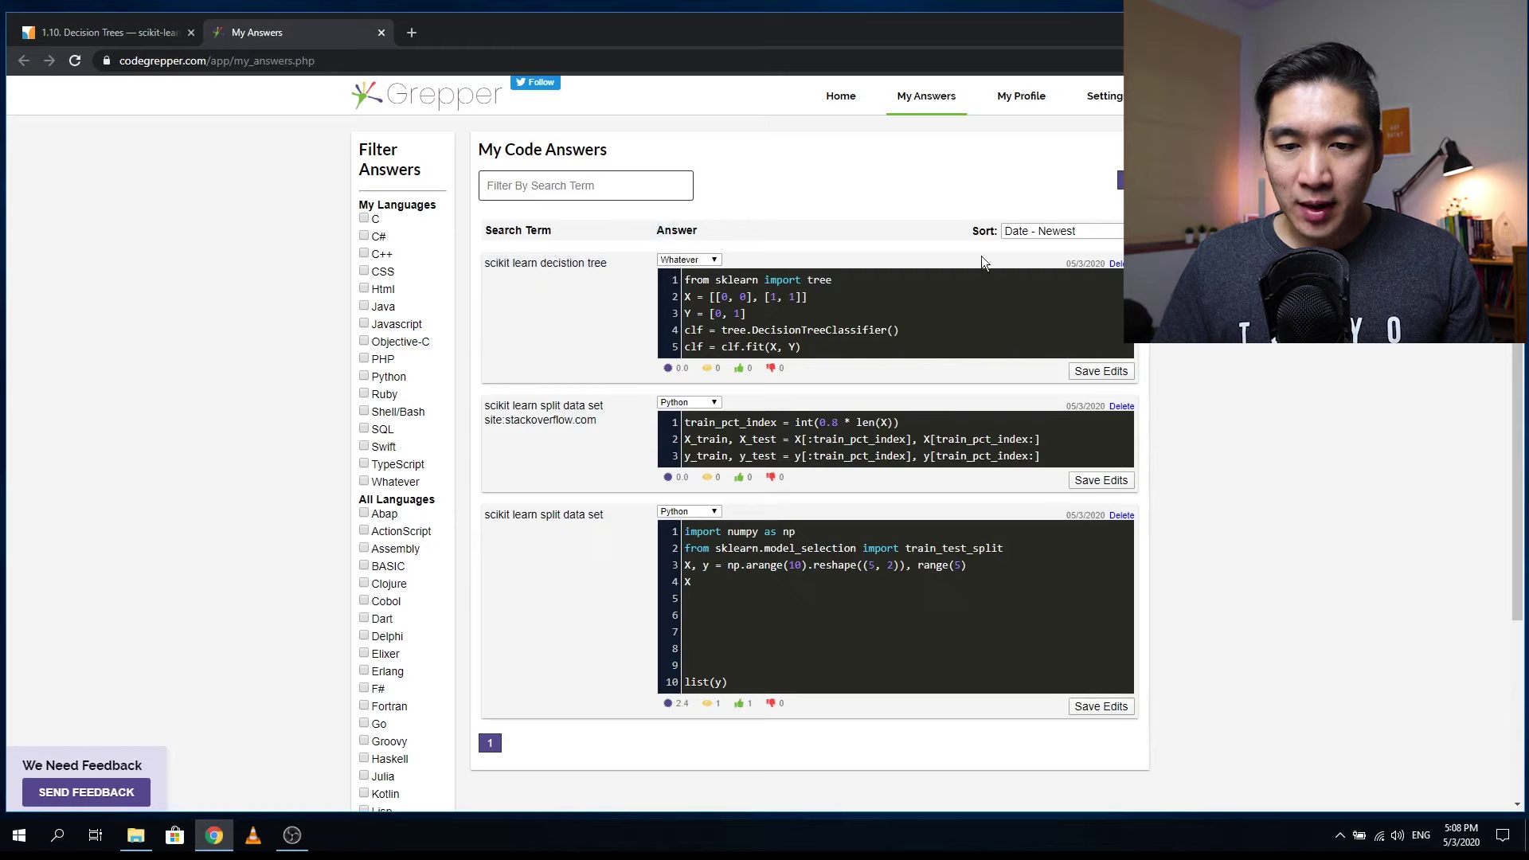
left_click(690, 260)
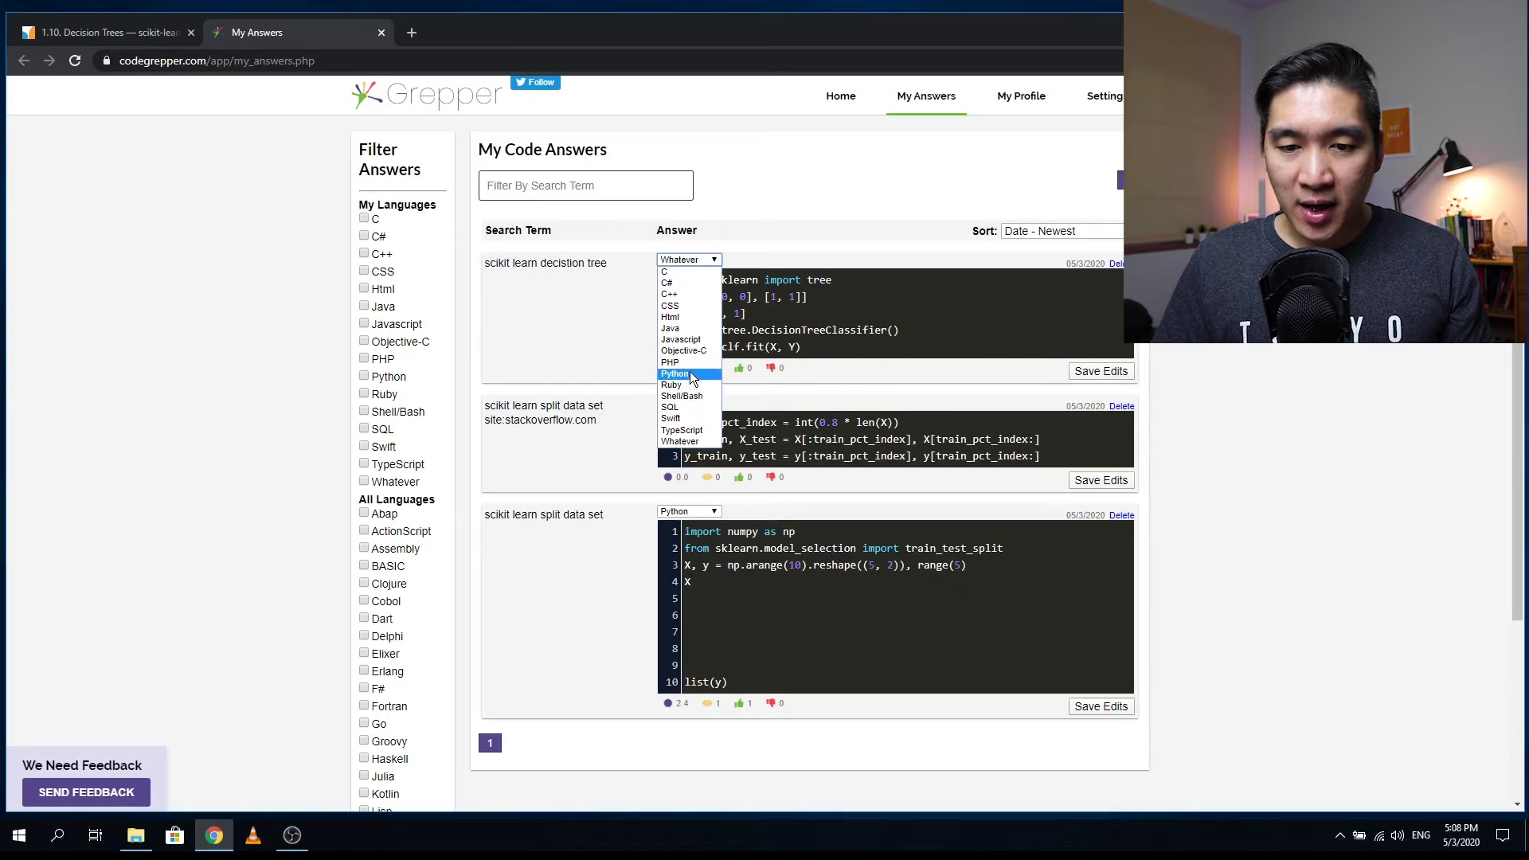
left_click(689, 376)
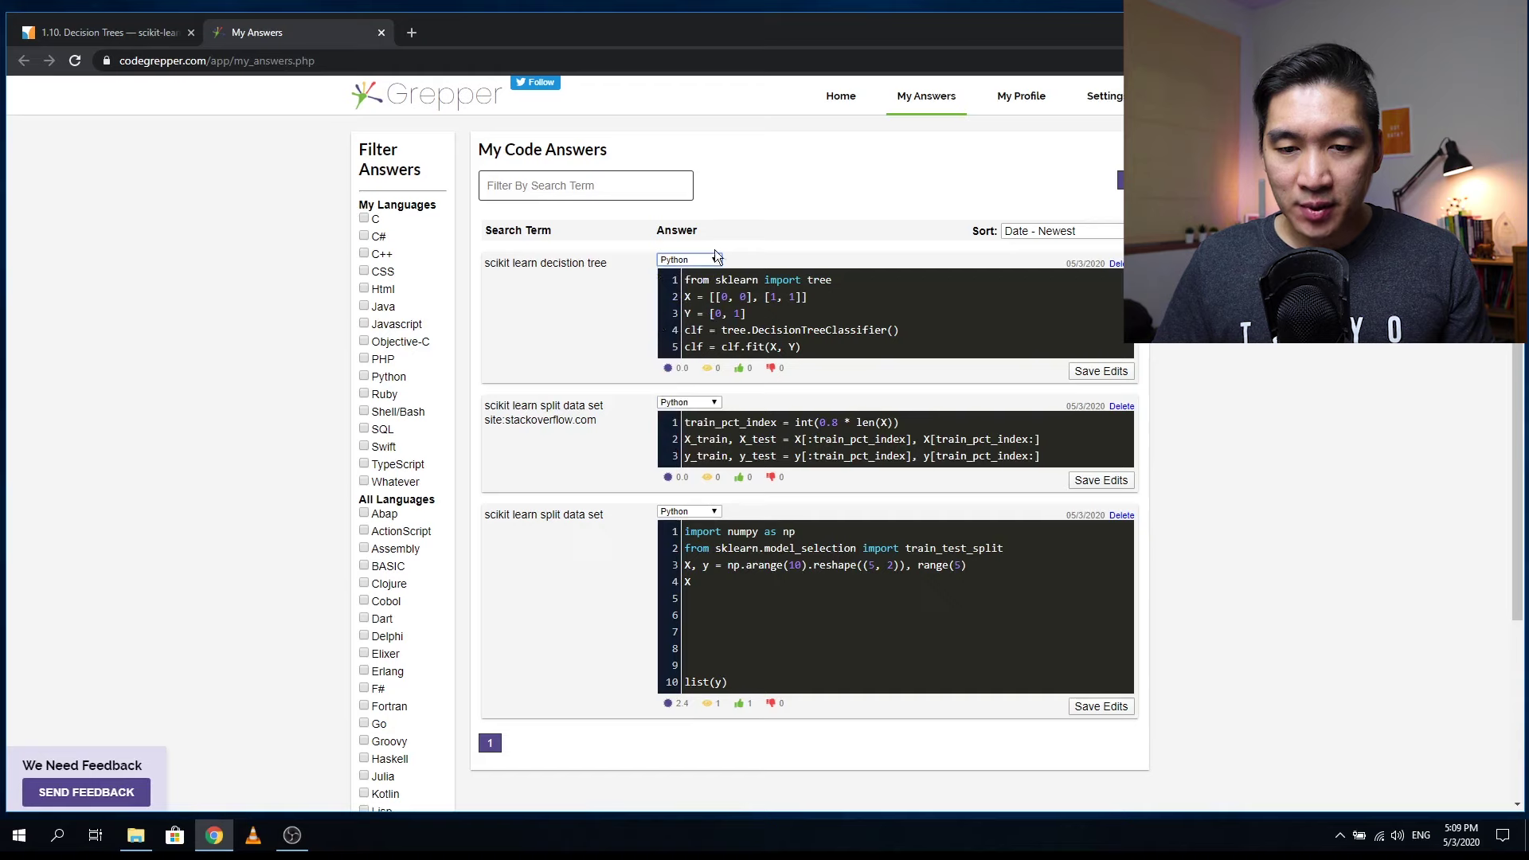
left_click(1106, 372)
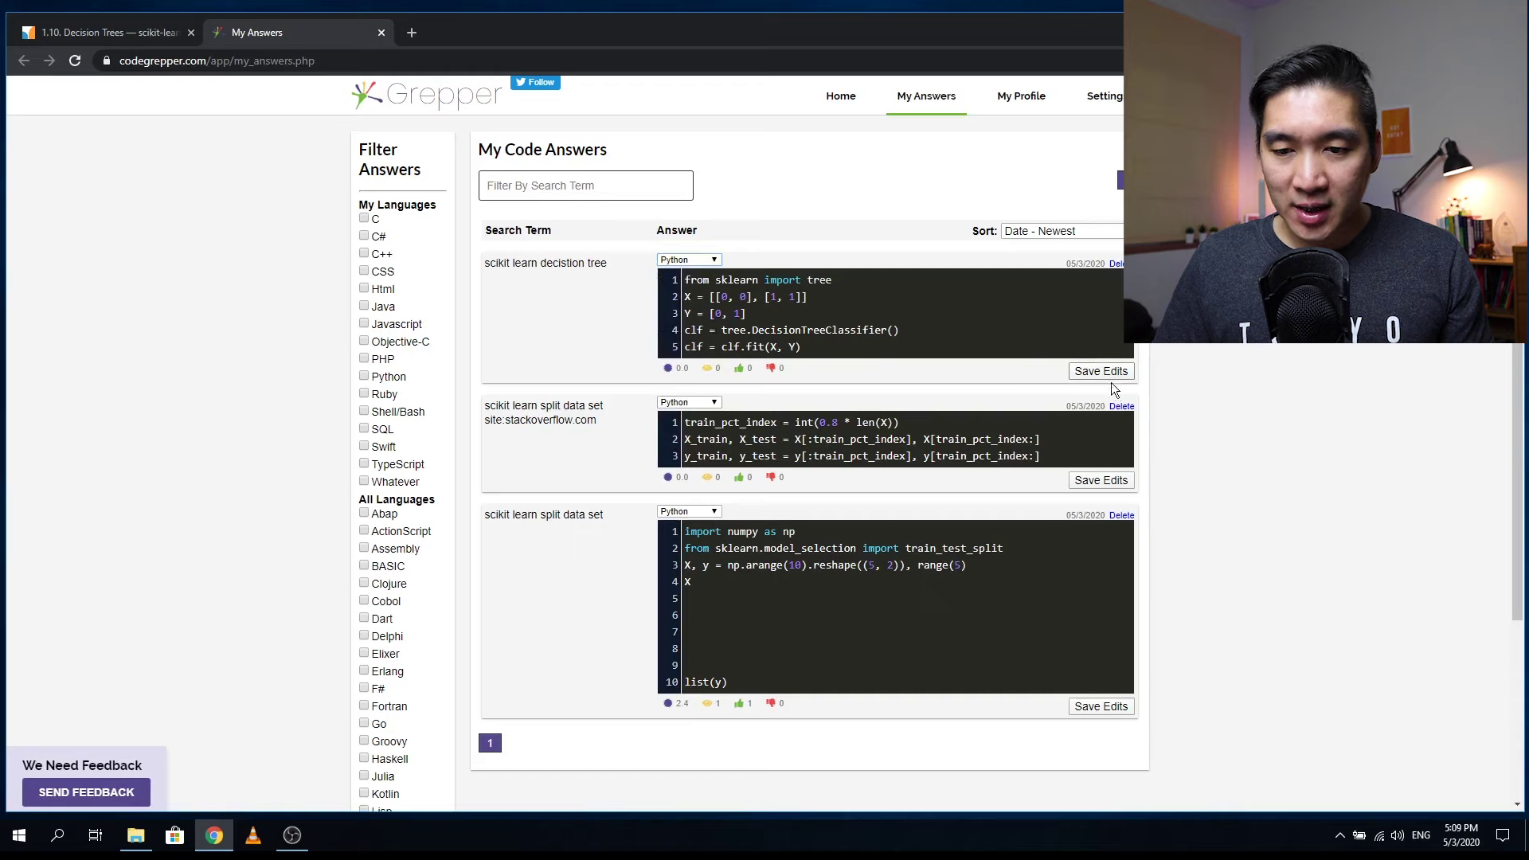
- Search Google for the selected term 'scikit learn decistion tree' in a new tab
double_click(567, 264)
left_click_drag(607, 263, 486, 265)
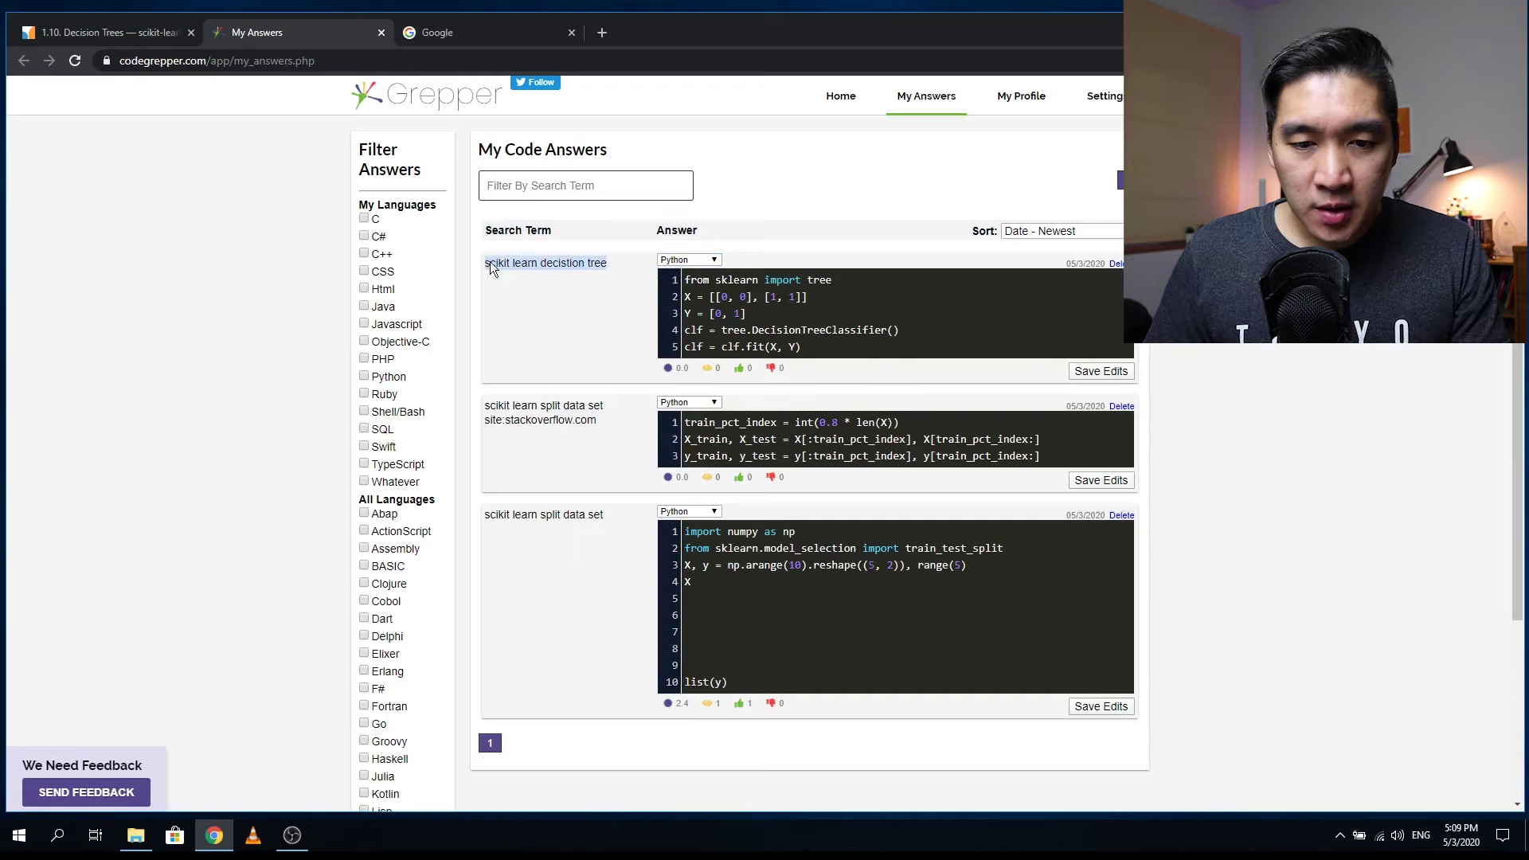
right_click(494, 268)
left_click(558, 296)
left_click(512, 35)
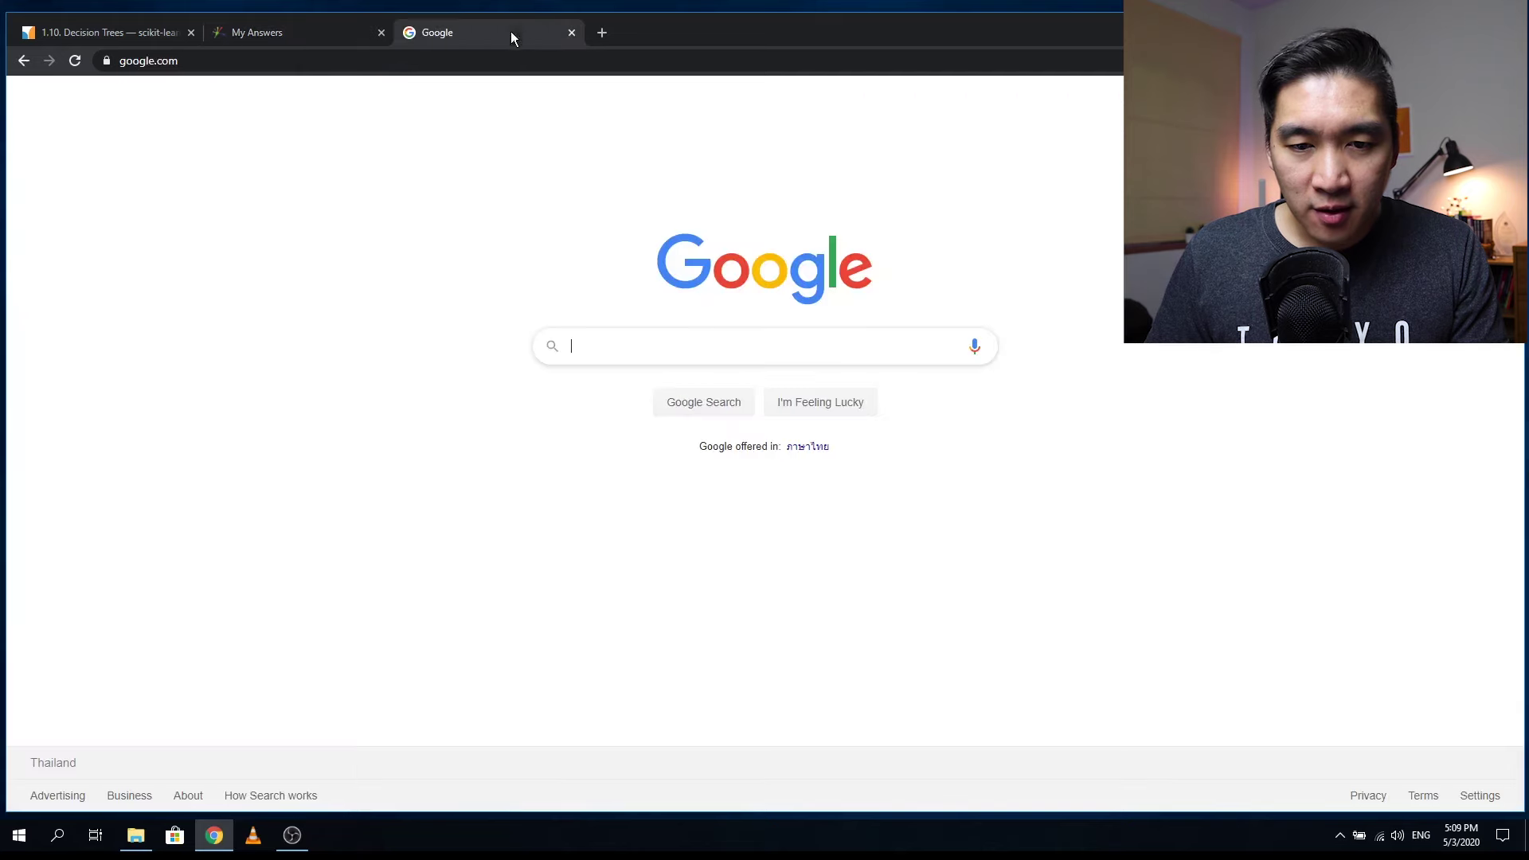
- Search 'scikit learn decistion tree' and select the five lines of the Grepper Python answer
left_click(583, 343)
type("scikit learn decistion tree")
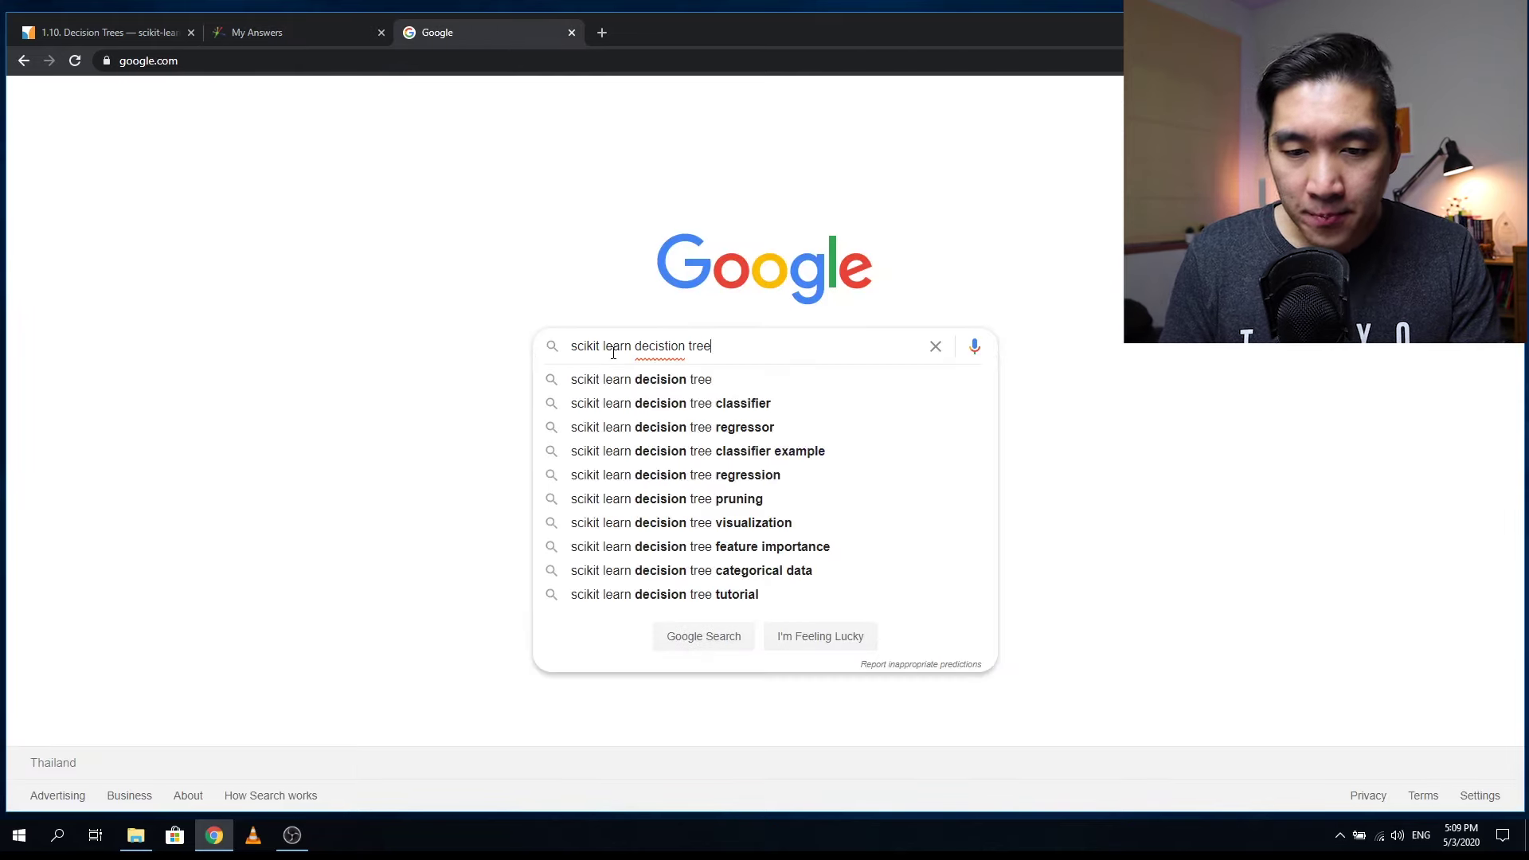
key("Return")
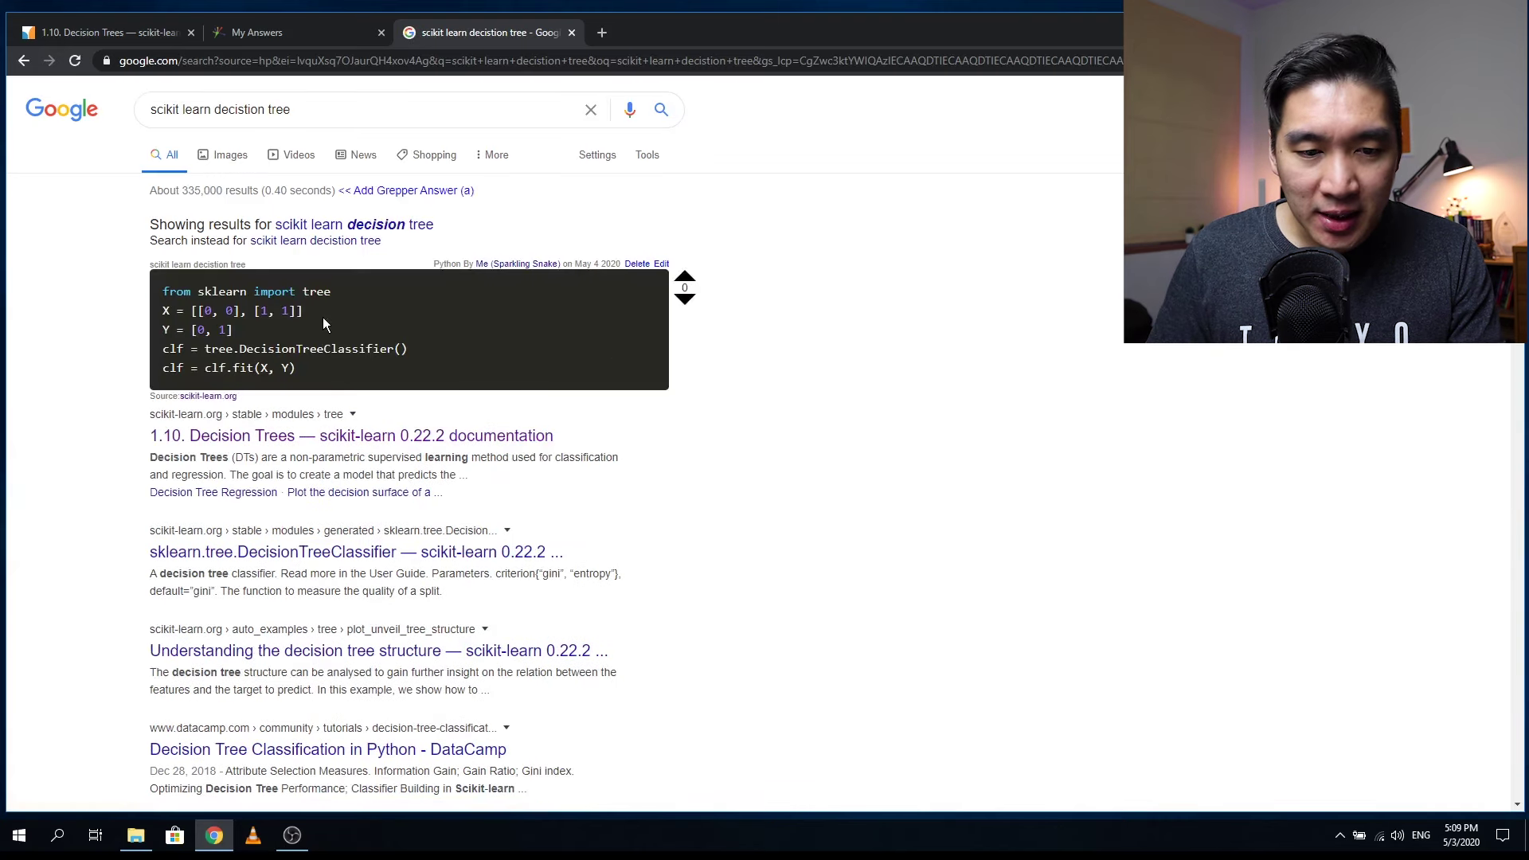
left_click_drag(164, 293, 536, 355)
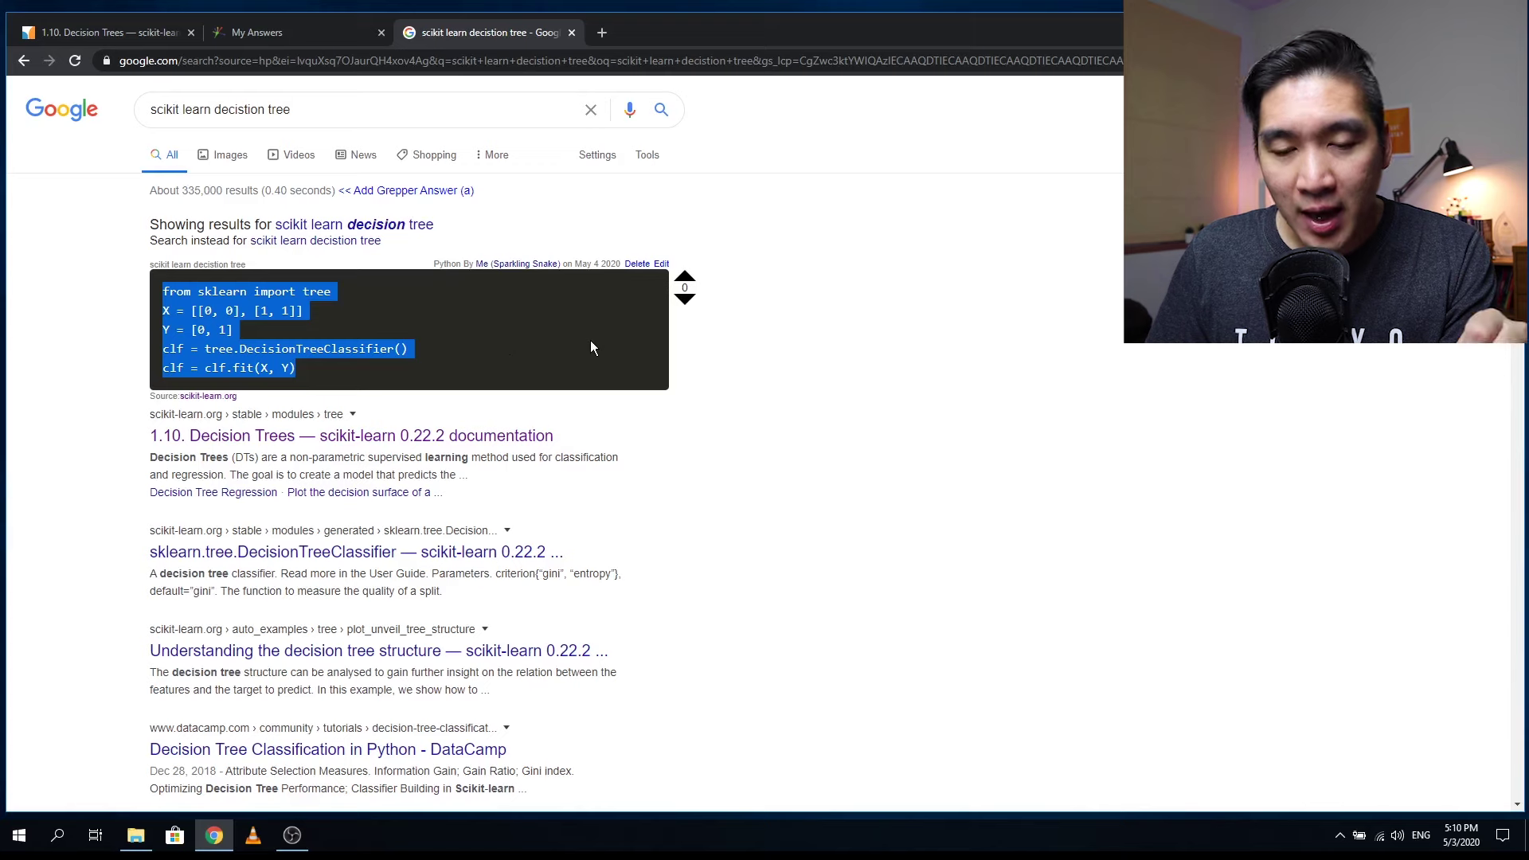
left_click(697, 287)
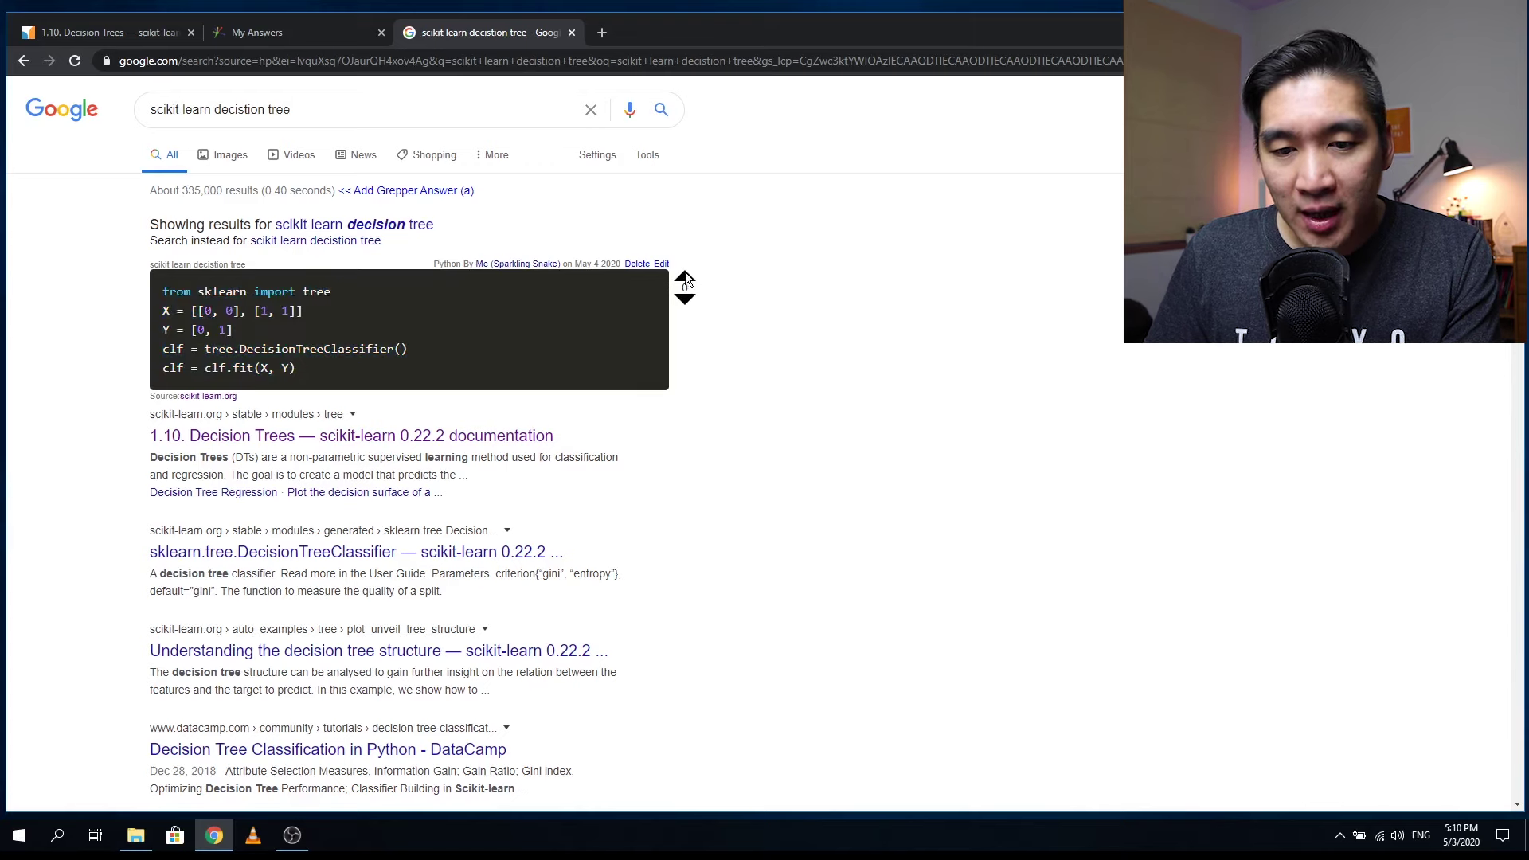